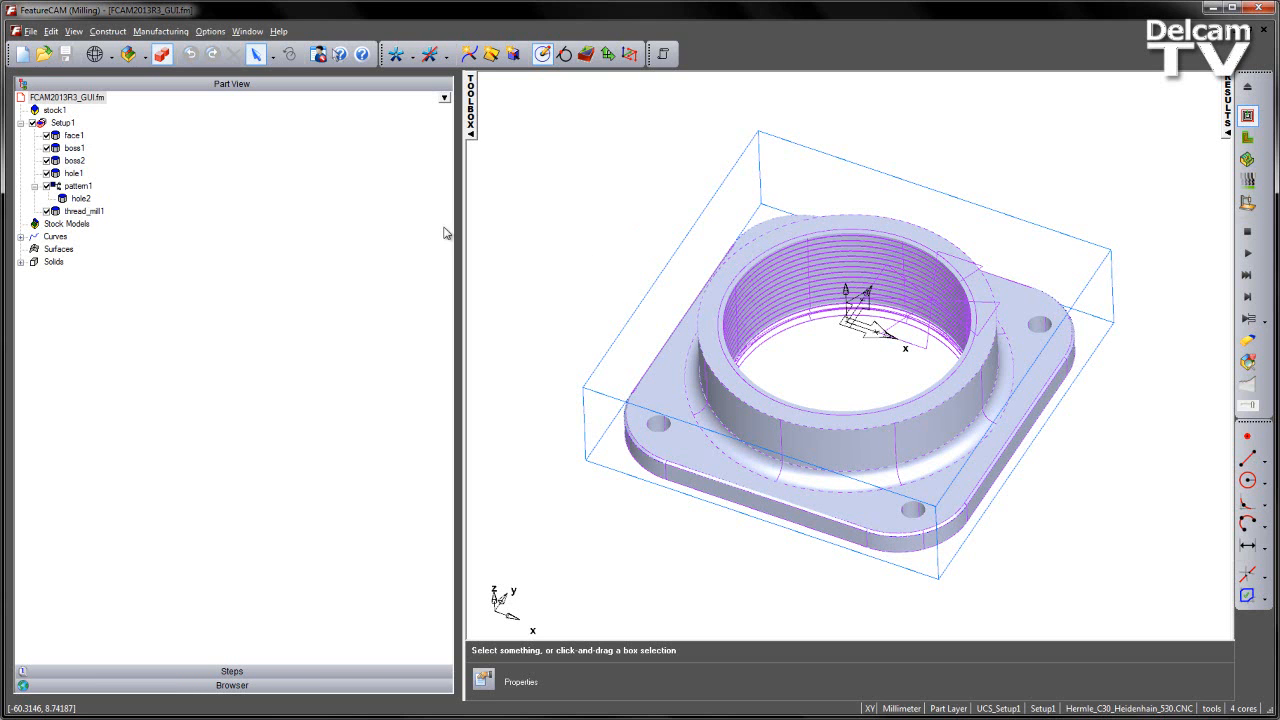
Step: Examine the Plunge and Milling attributes of boss1's rough pass, including the balloon help for plunge clearance
double_click(74, 148)
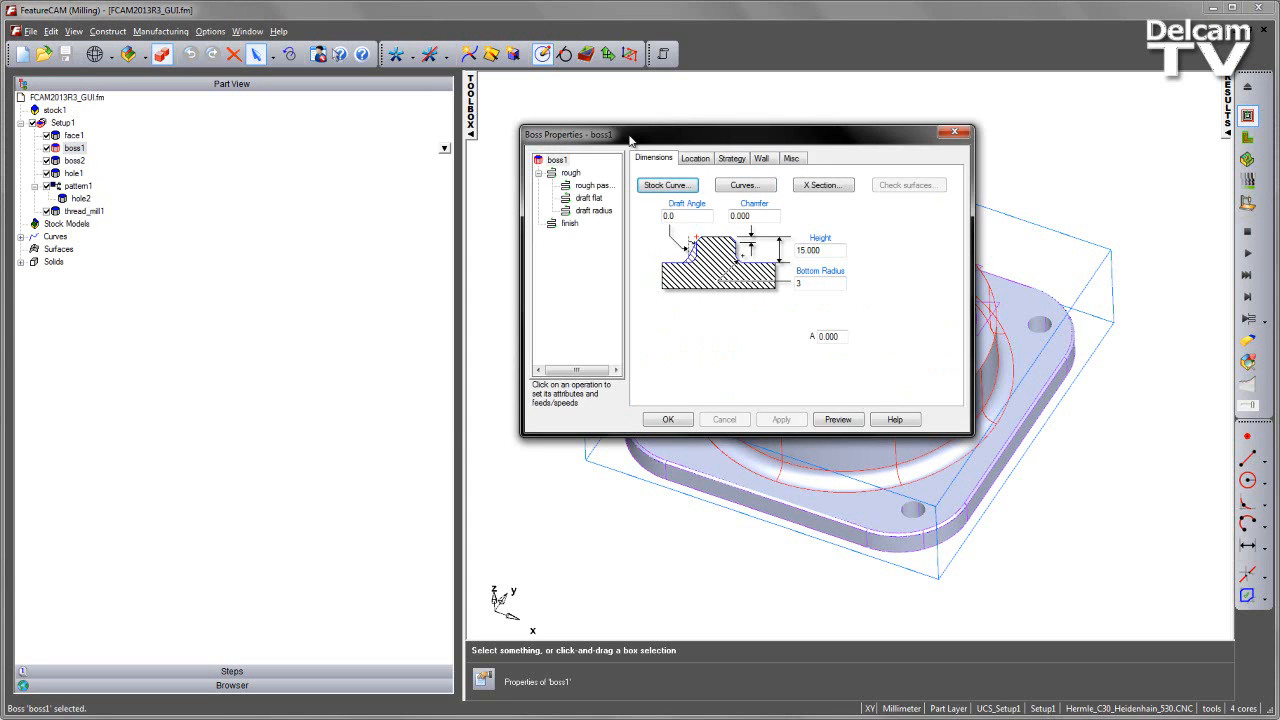
left_click_drag(681, 144, 259, 106)
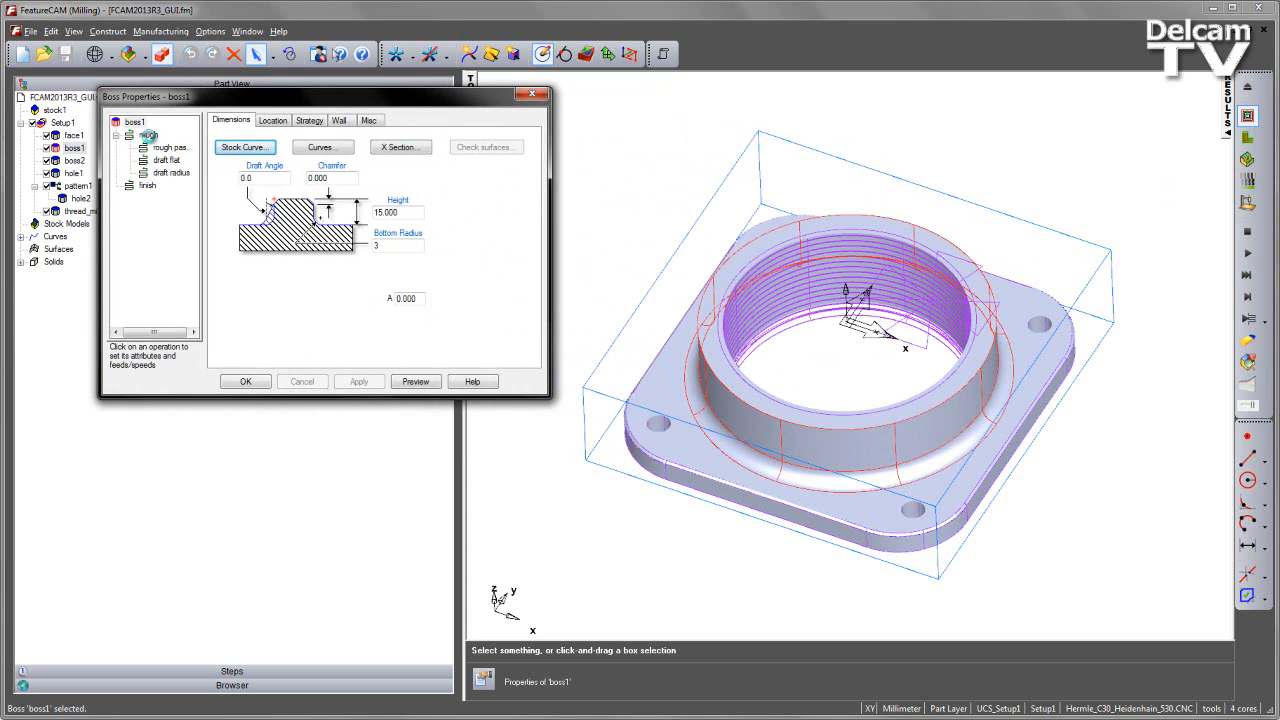
left_click(150, 135)
left_click(166, 147)
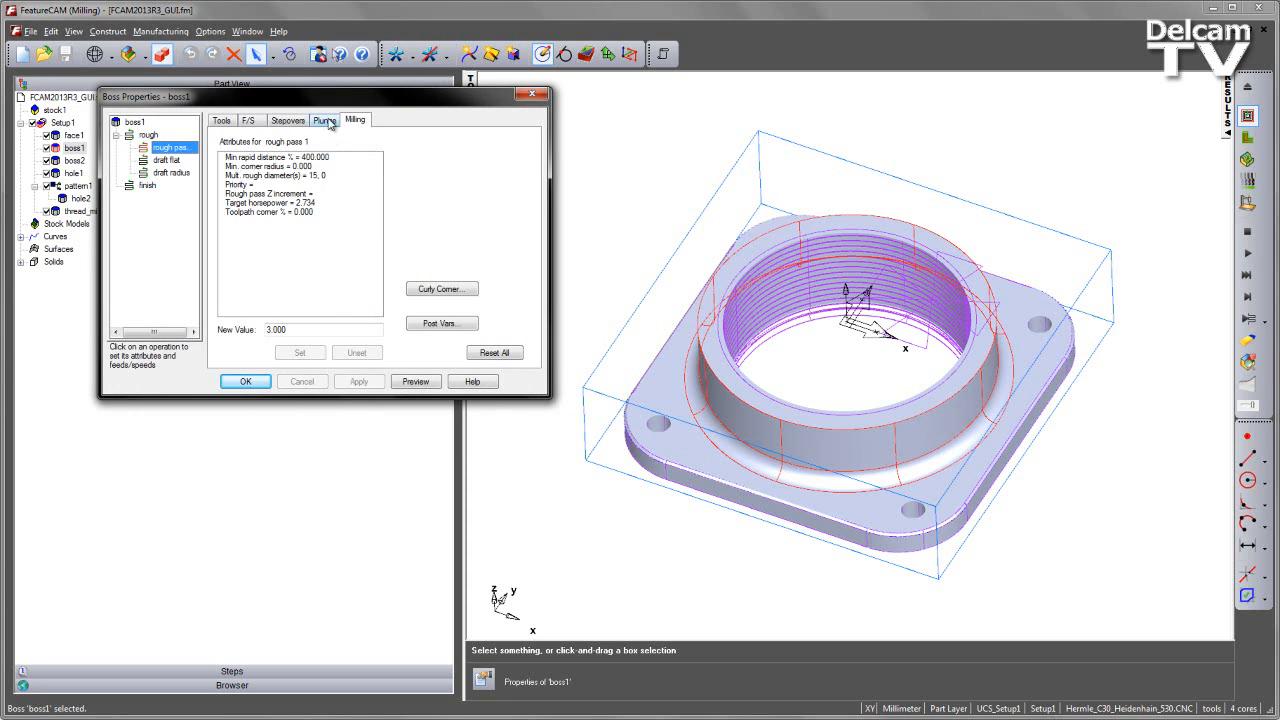
left_click(326, 120)
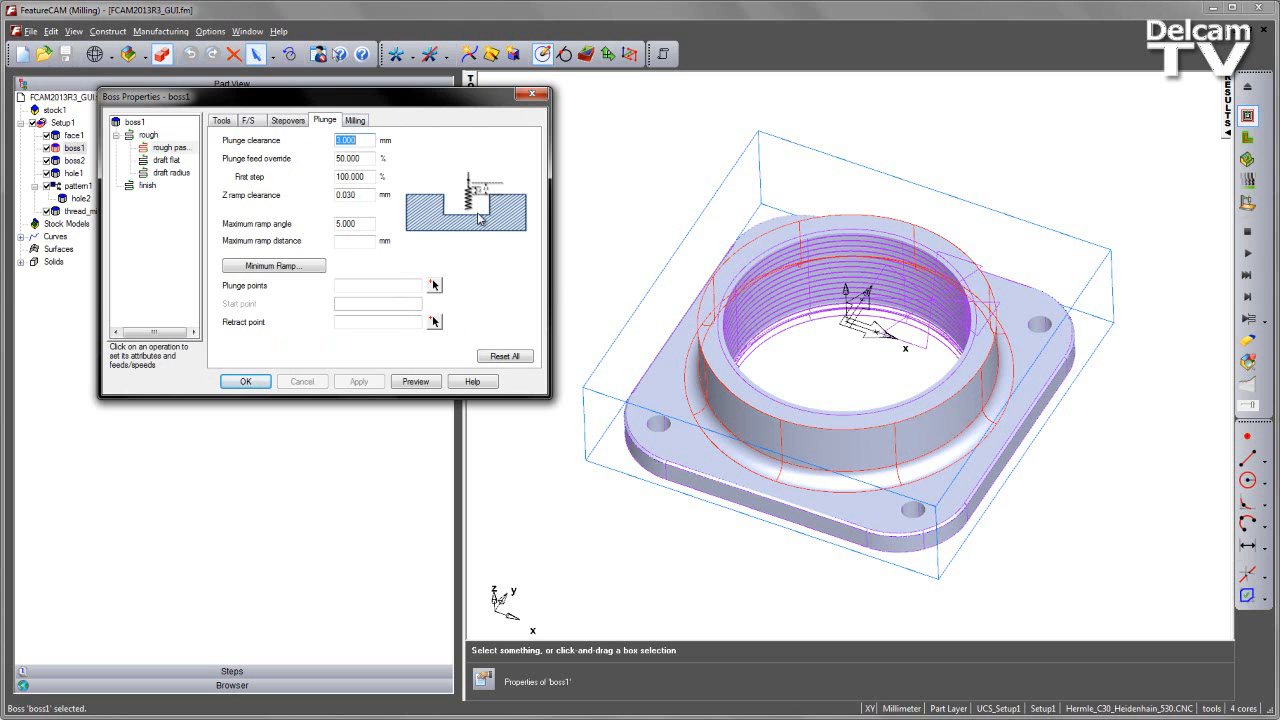
mouse_move(480, 218)
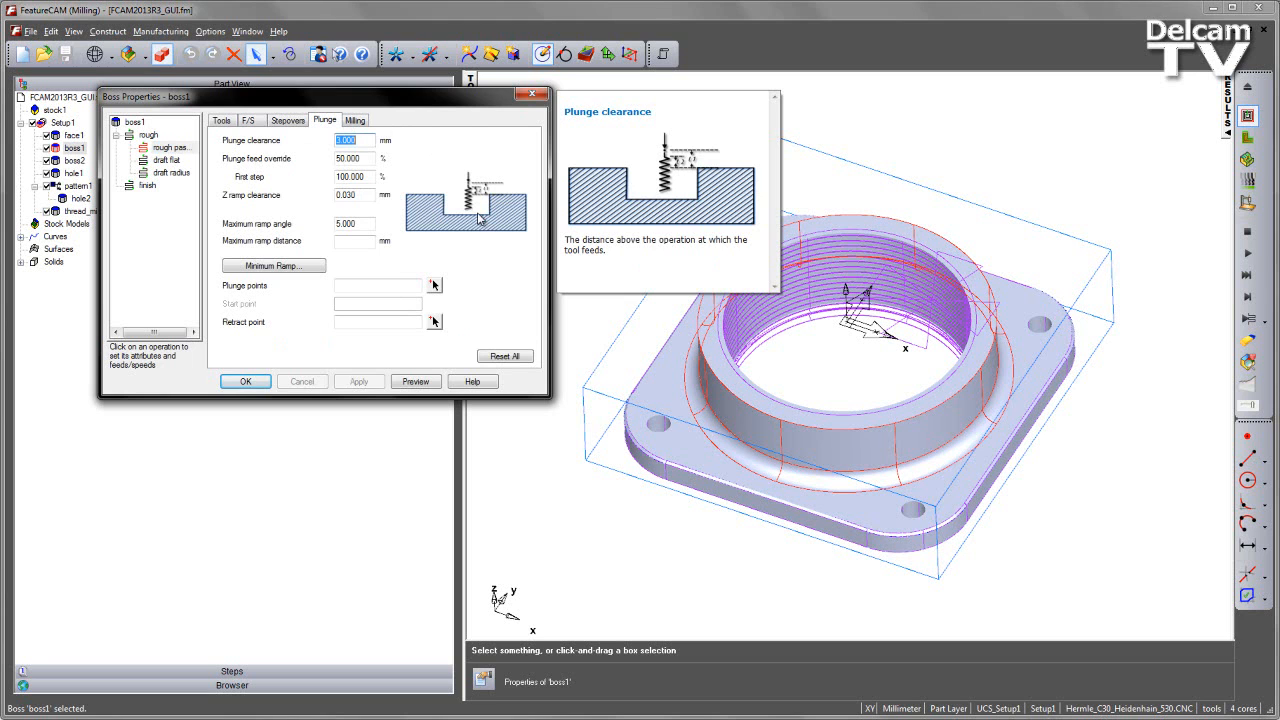
left_click(359, 120)
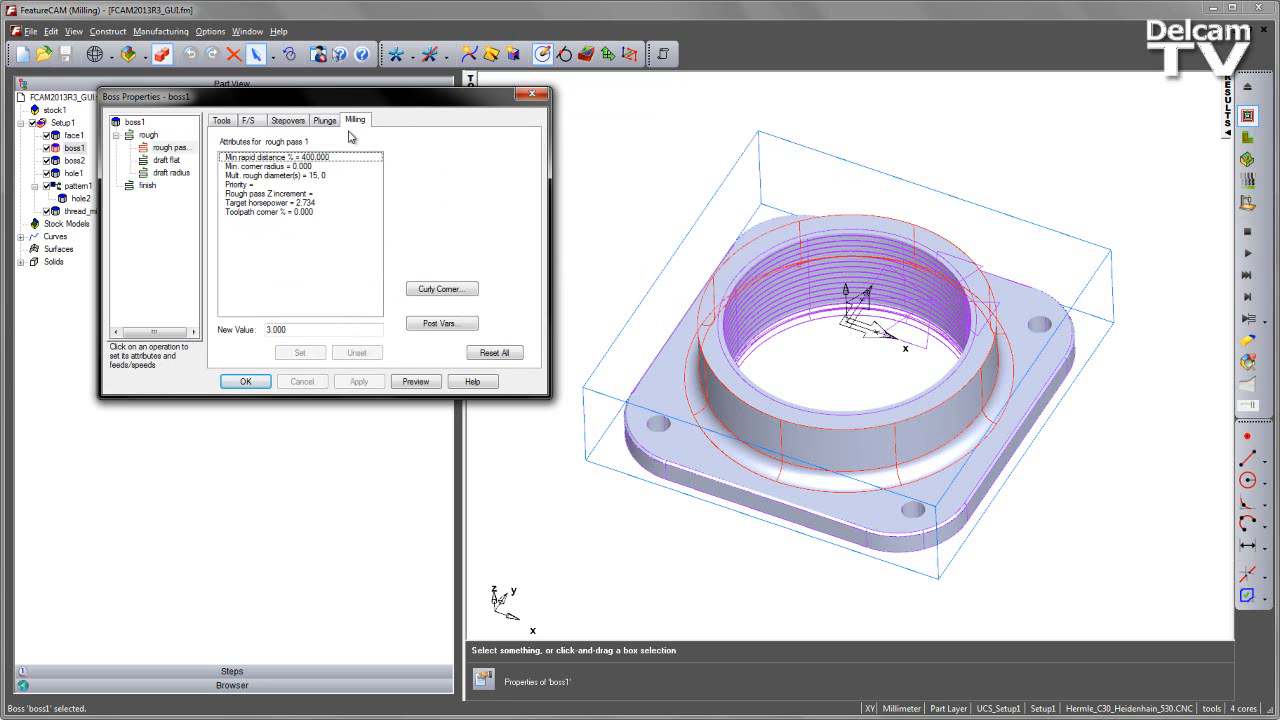
mouse_move(318, 165)
left_click(536, 95)
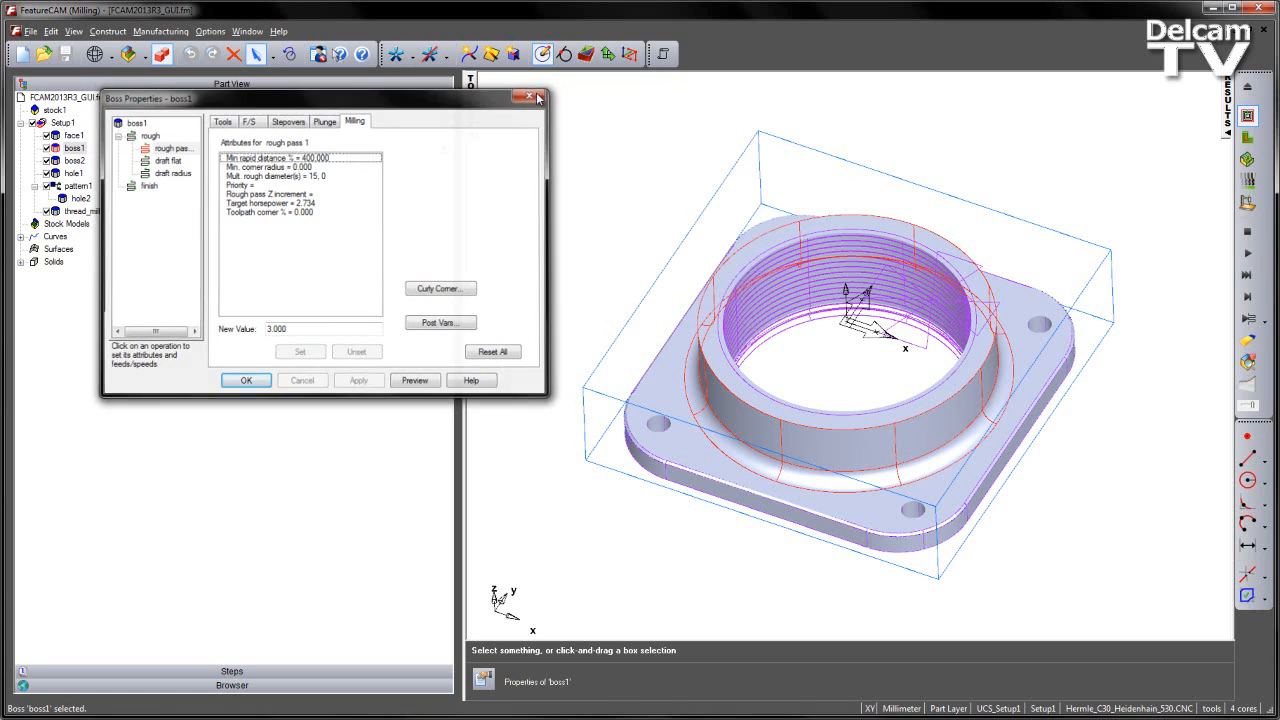
Step: Turn off Balloon Help and check the Plunge attributes of boss1's rough pass without it
left_click(278, 32)
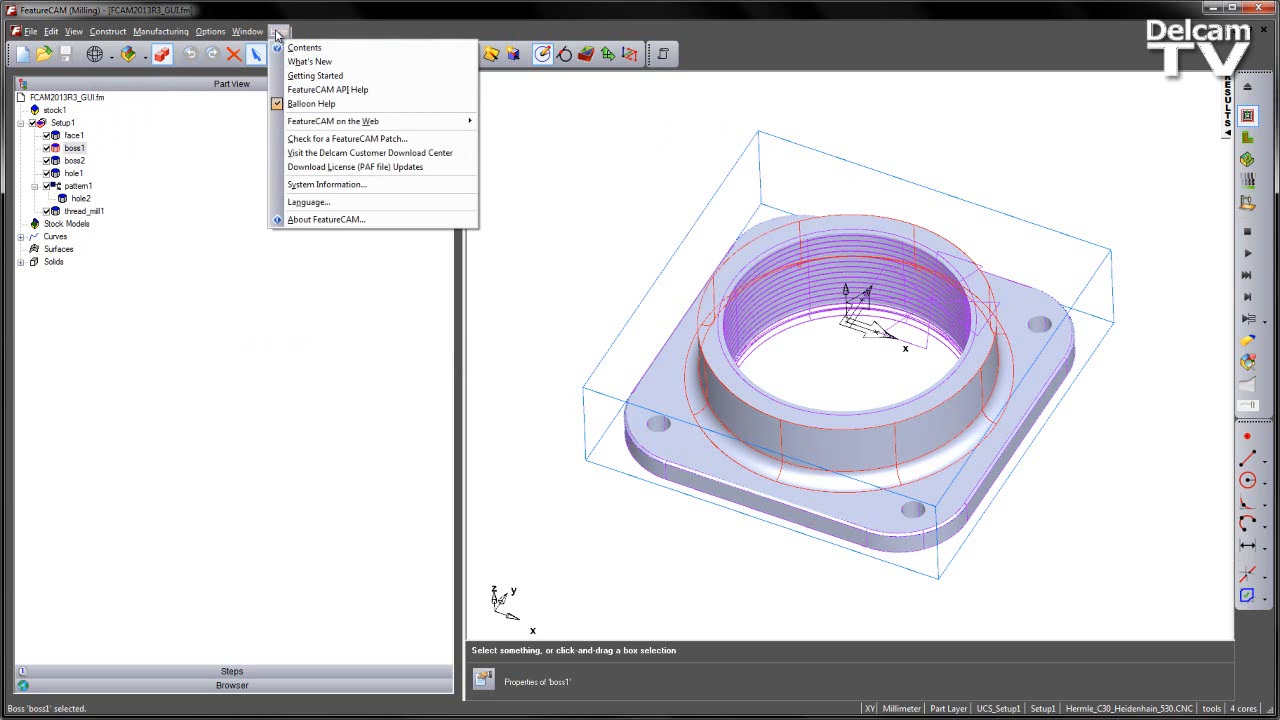
left_click(313, 105)
left_click(75, 149)
double_click(75, 149)
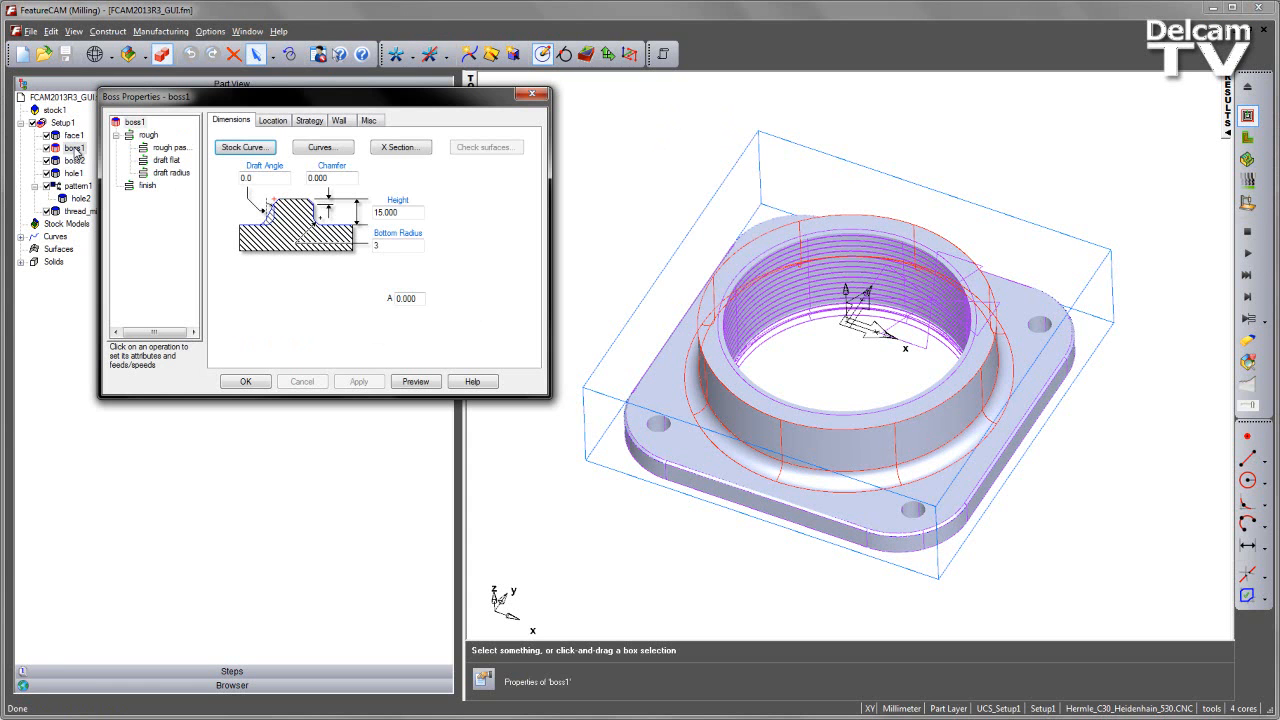
left_click(184, 148)
left_click(327, 121)
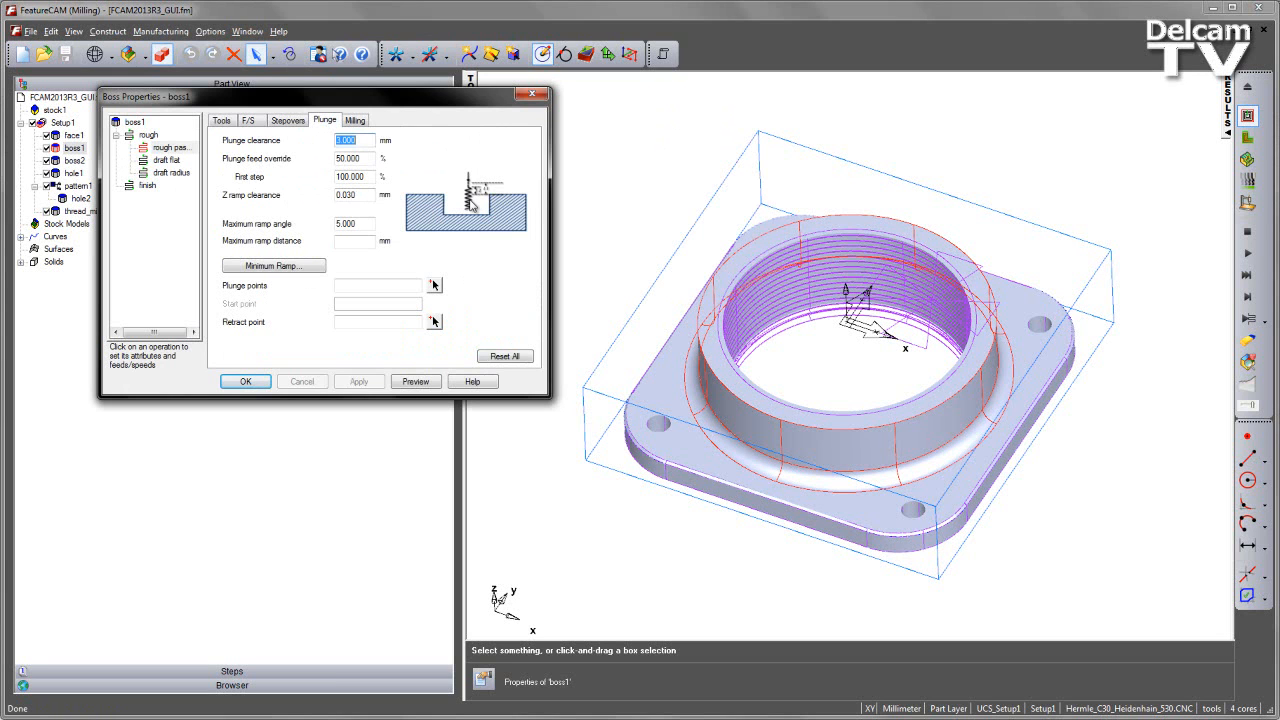
left_click(533, 94)
Step: Deselect boss1 and start a new user-defined feature of the Measure Boss/Bore type
mouse_move(645, 186)
middle_mouse_down()
mouse_move(629, 186)
mouse_move(640, 197)
mouse_move(622, 179)
middle_mouse_up()
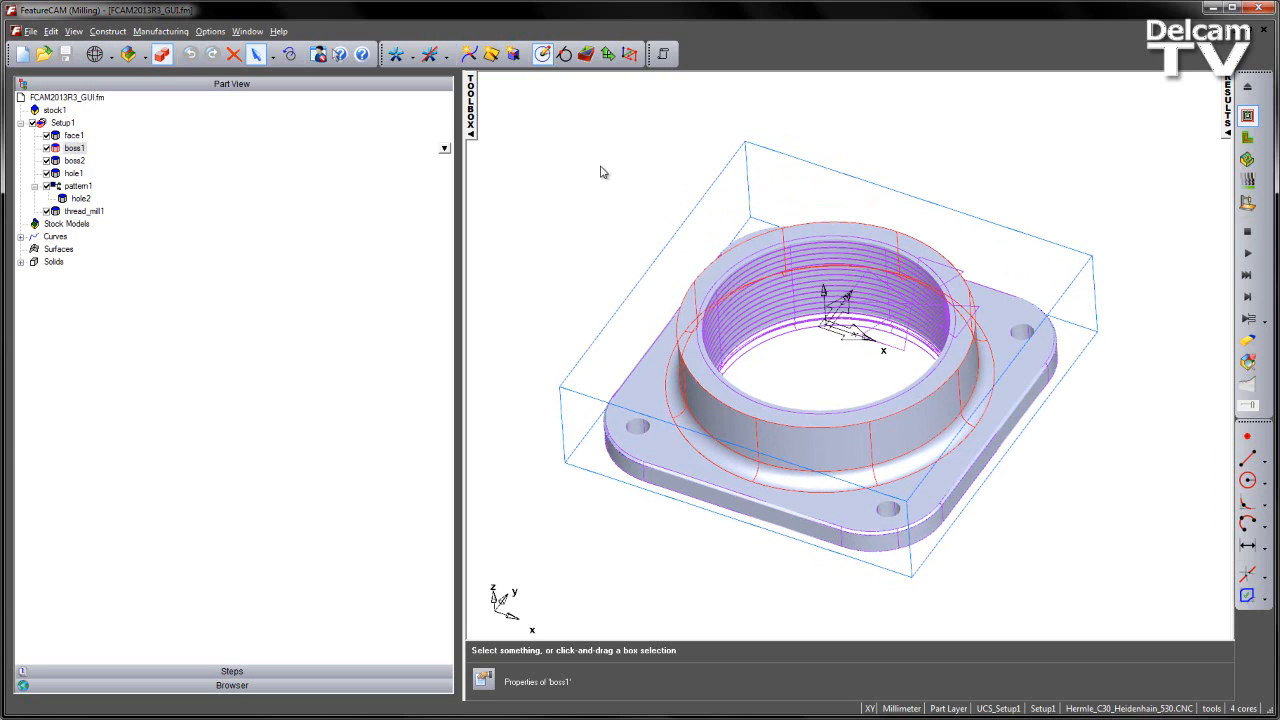
left_click(612, 176)
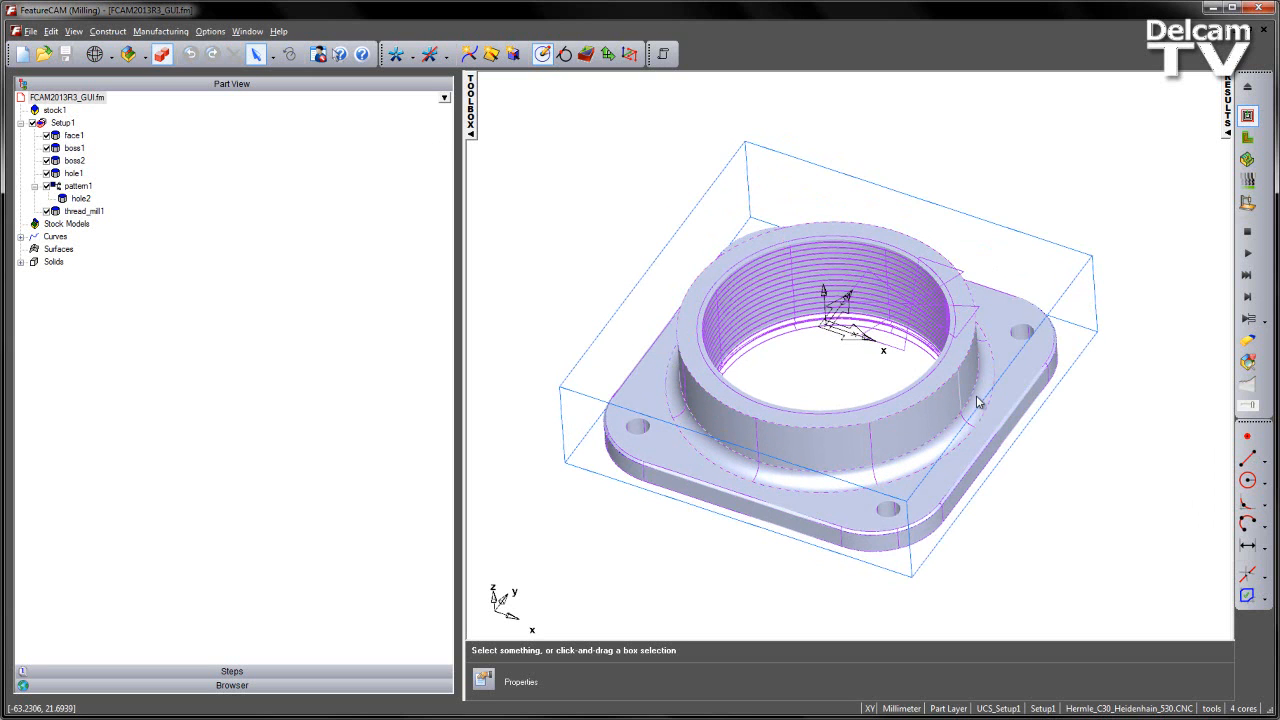
left_click(587, 58)
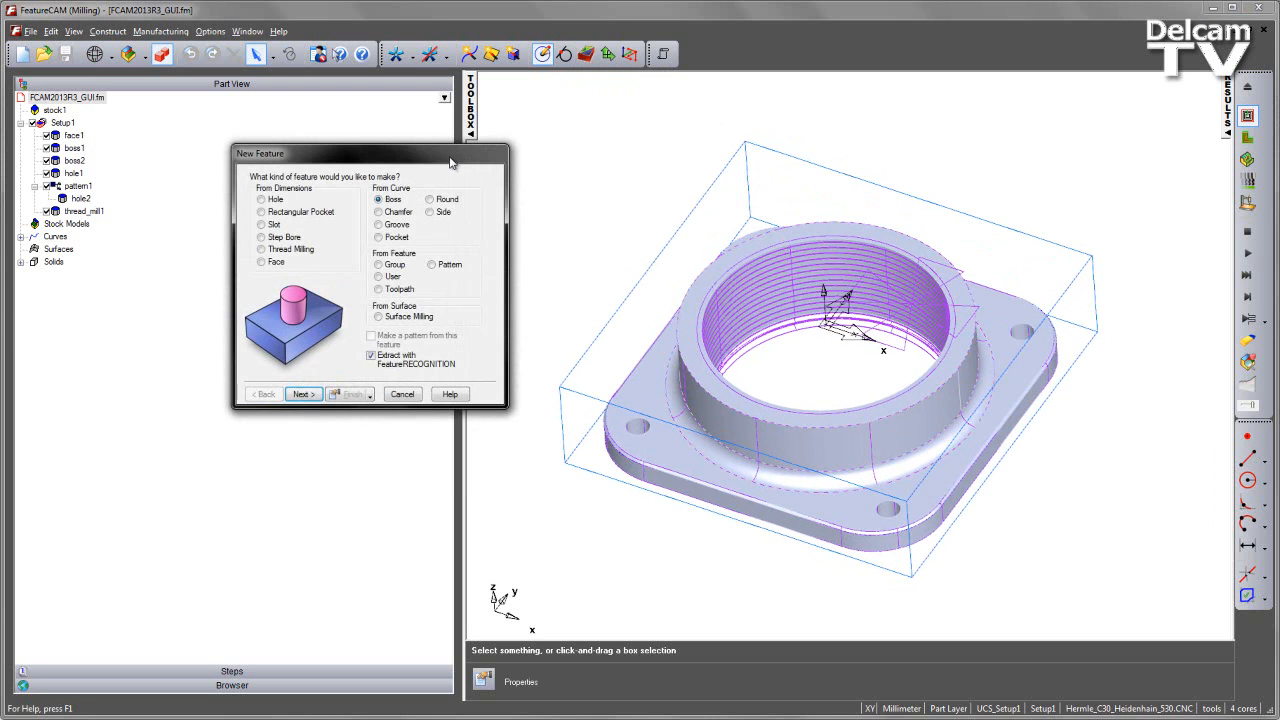
left_click_drag(448, 156, 400, 134)
left_click(344, 253)
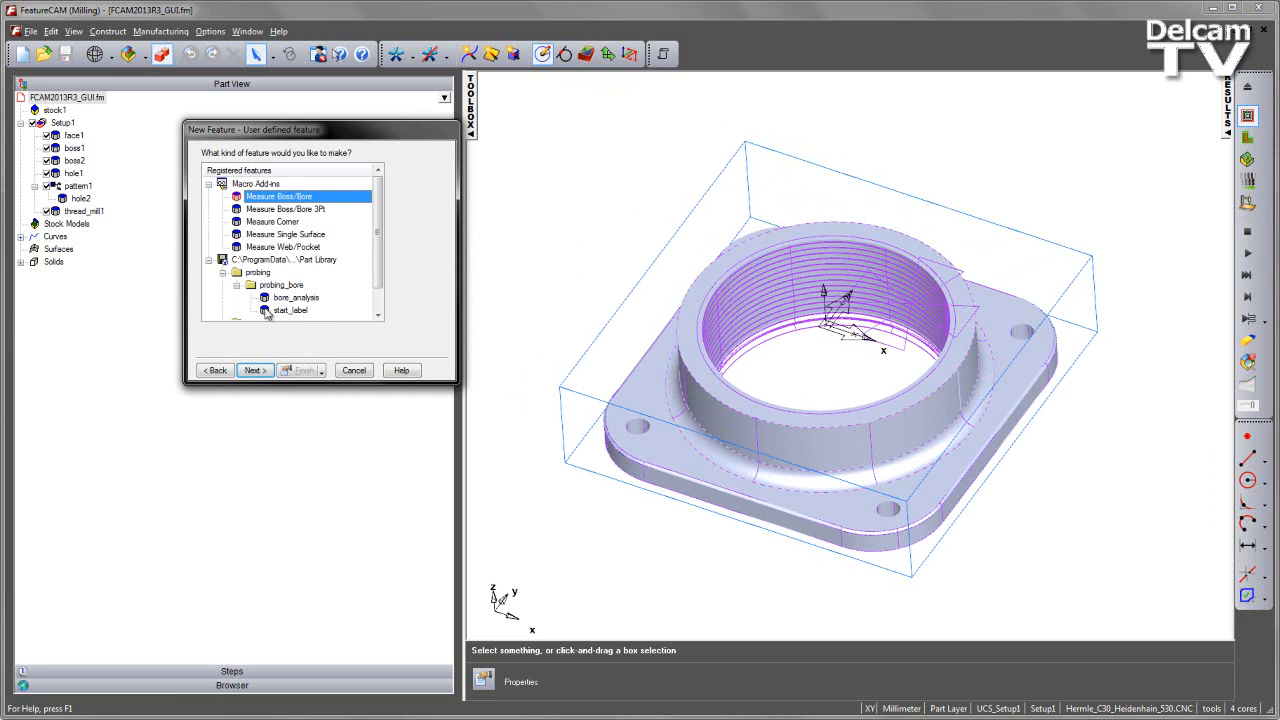
left_click(254, 370)
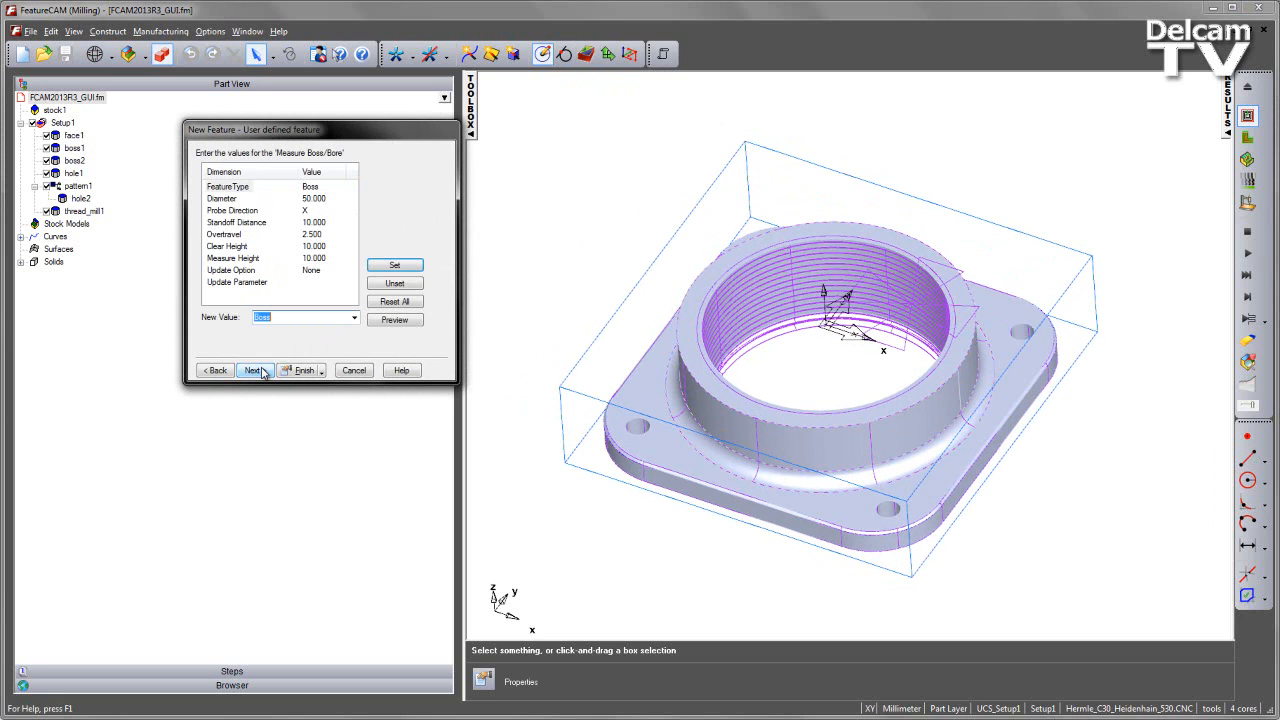
Step: Query the boss's outer surface for its radius of curvature and set the Measure Boss/Bore Diameter to 60
left_click(224, 200)
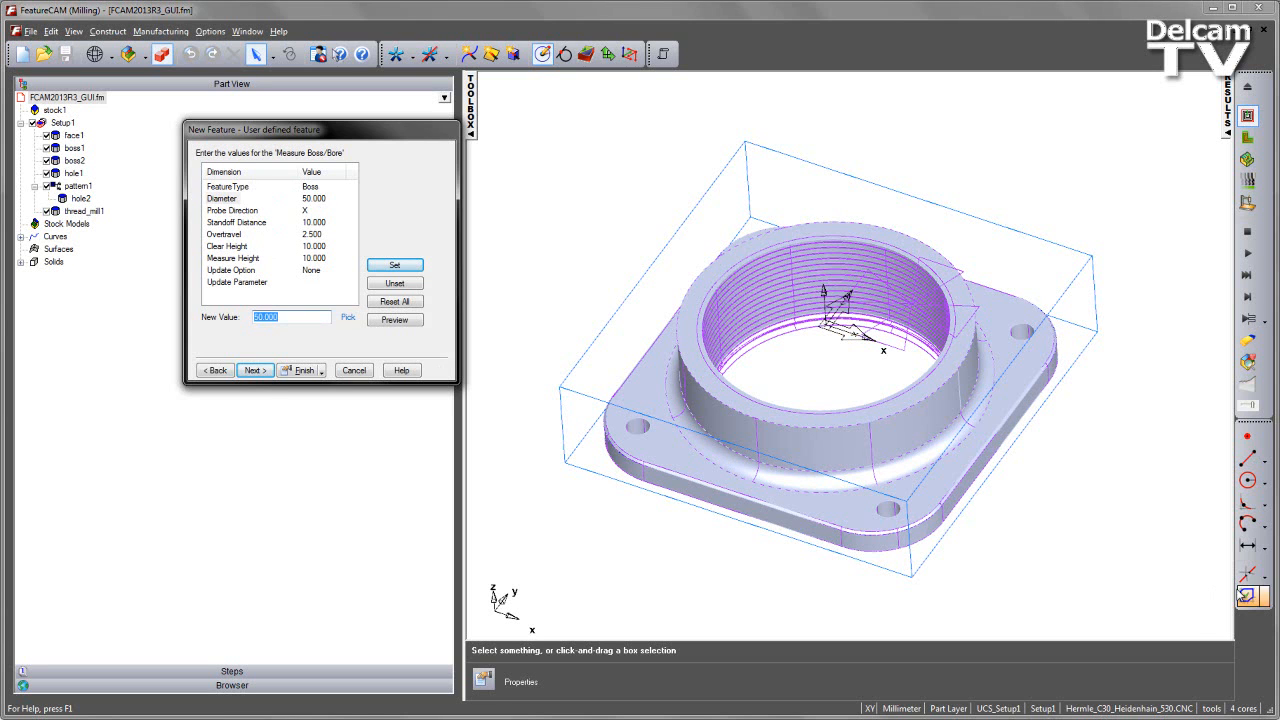
left_click(1248, 545)
left_click(1221, 678)
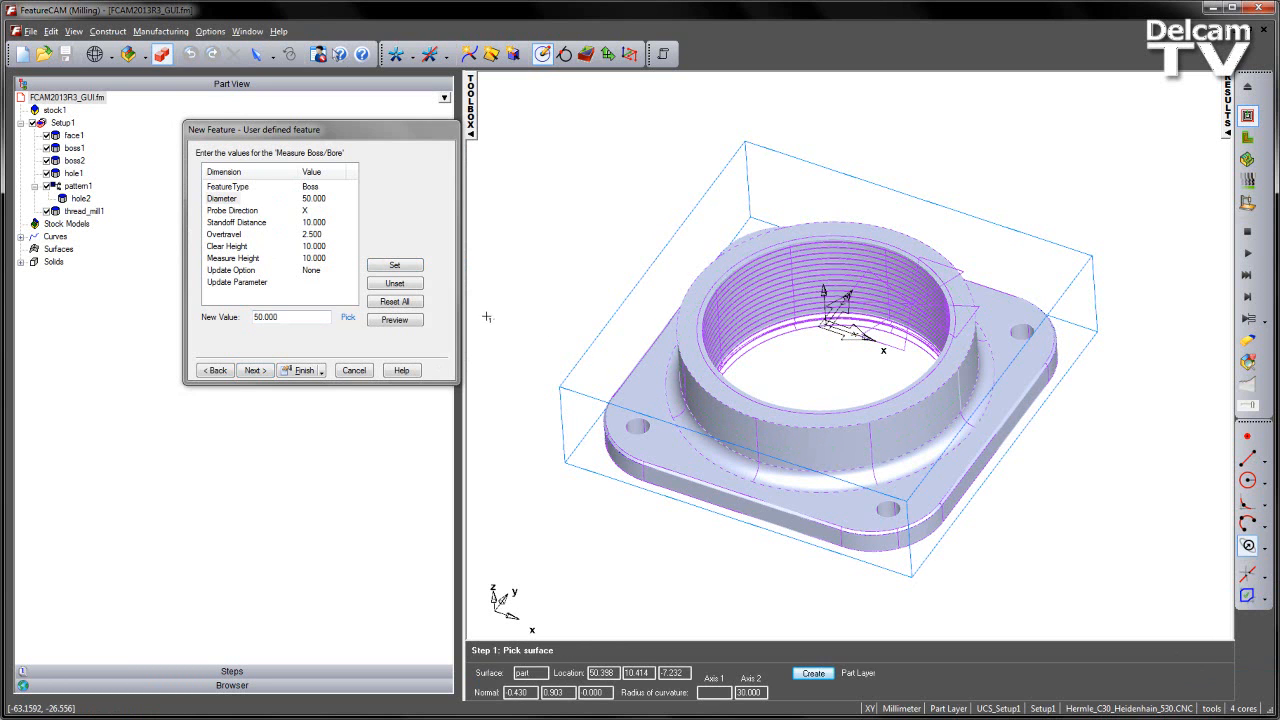
left_click(285, 316)
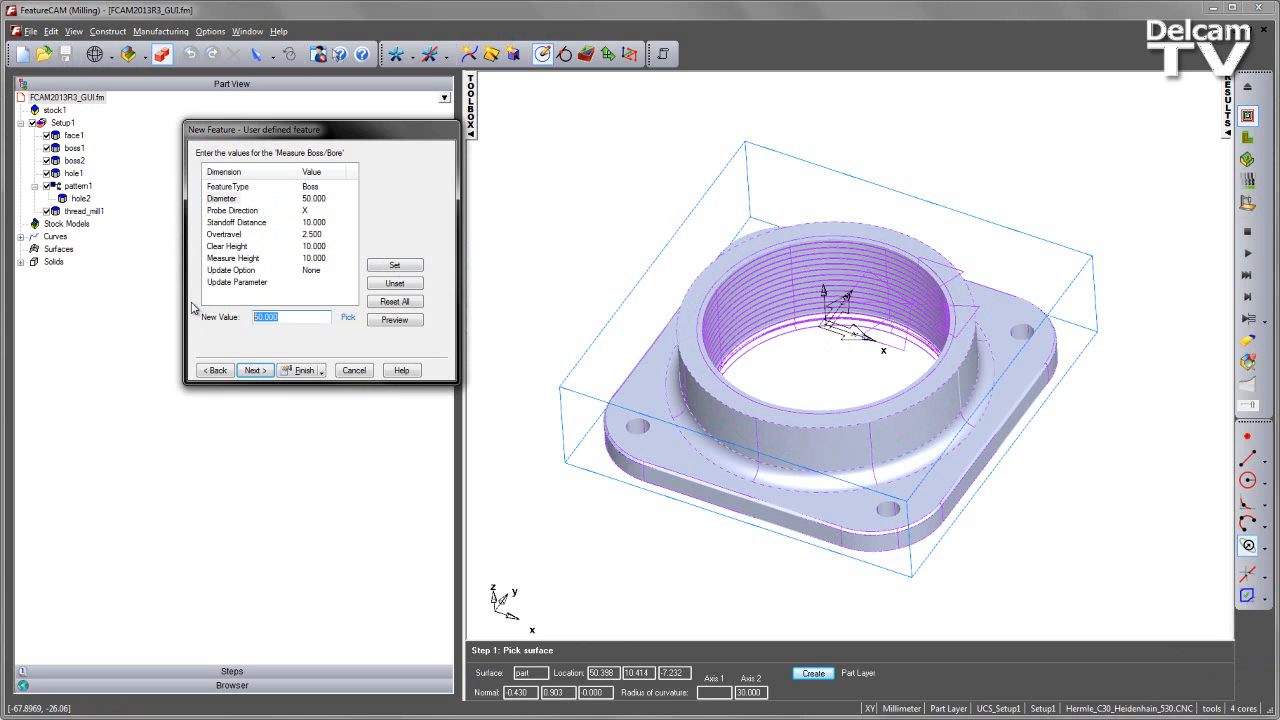
left_click(396, 265)
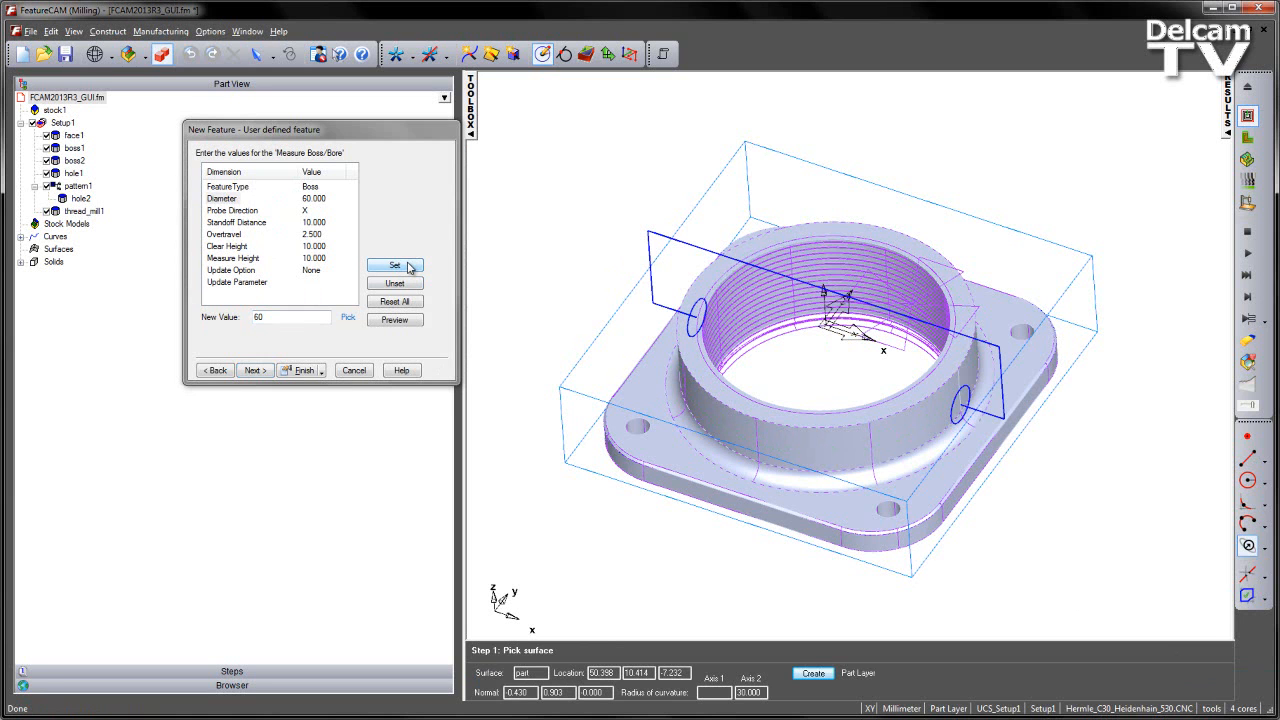
Step: Set the Measure Boss/Bore Probe Direction to XY and the Measure Height to 5
left_click(235, 211)
left_click(353, 318)
left_click(310, 385)
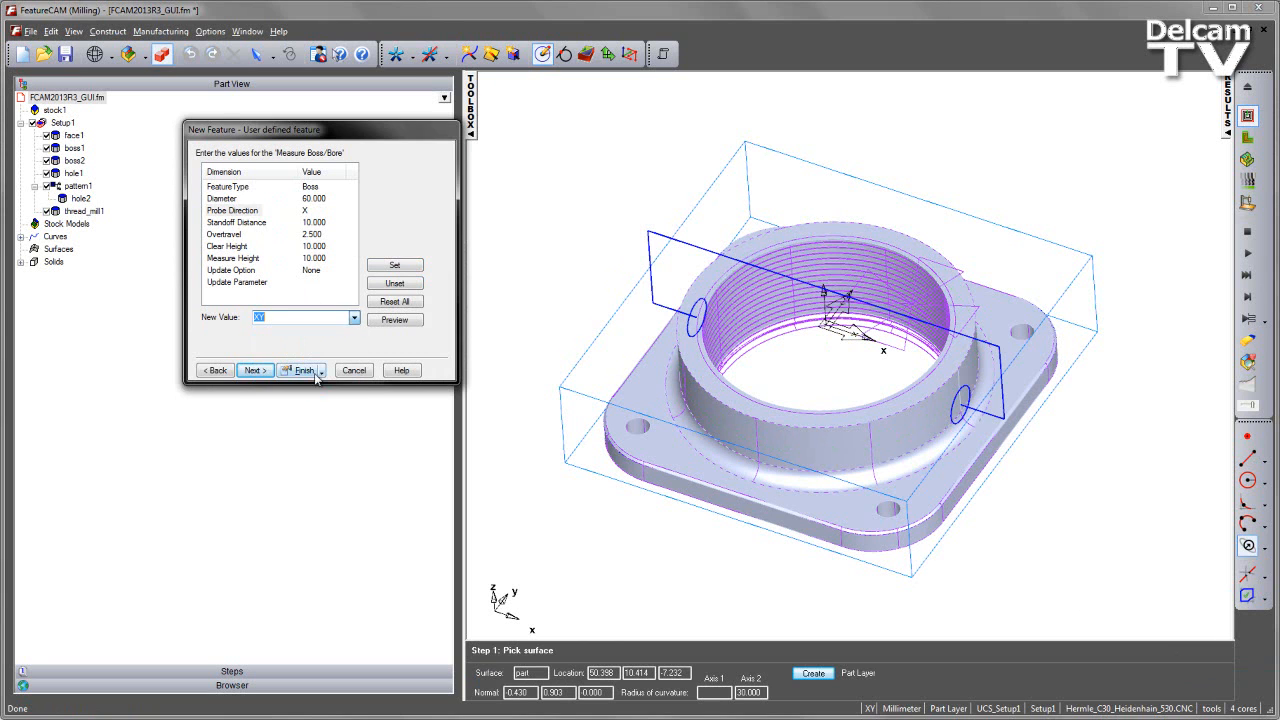
left_click(396, 266)
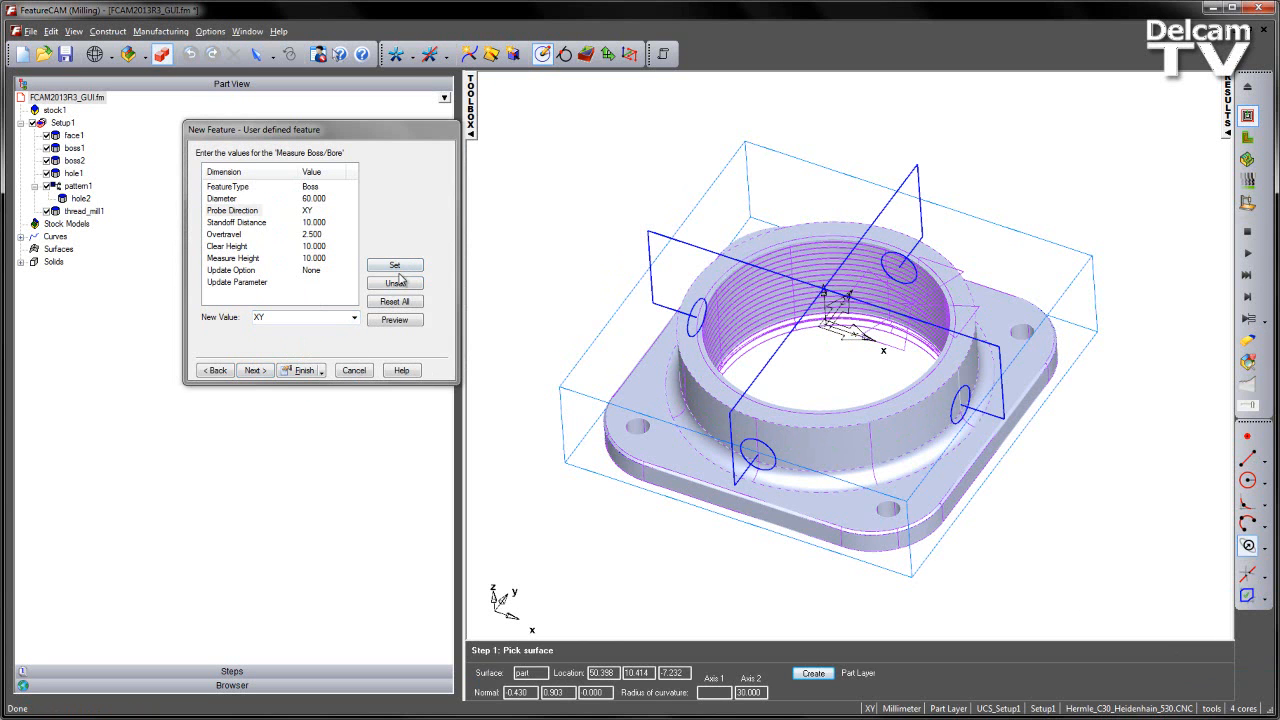
left_click(231, 262)
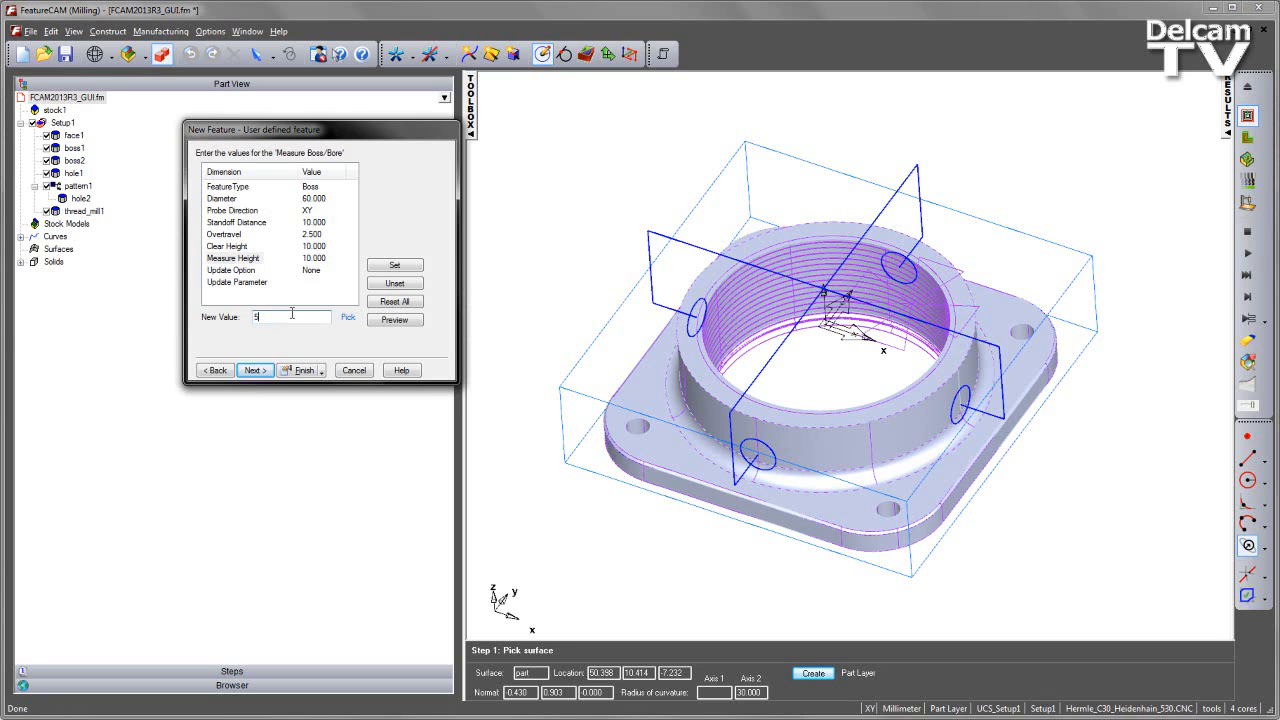
left_click(395, 266)
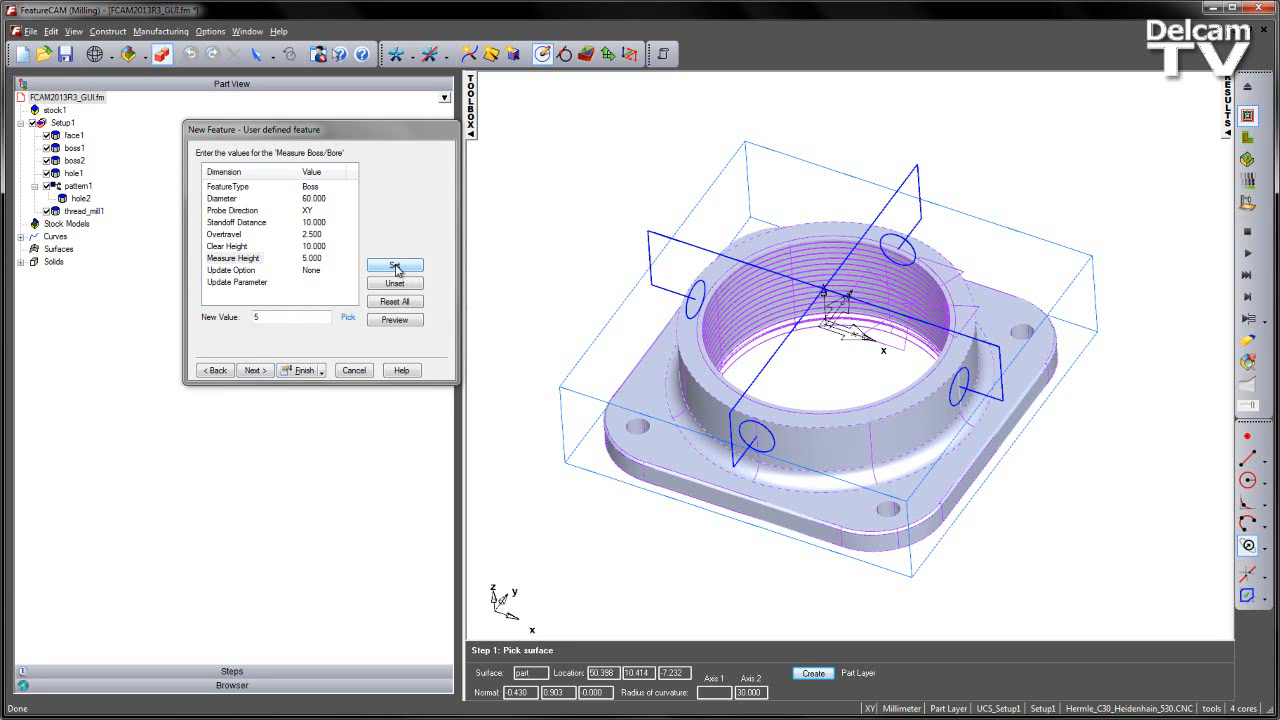
Step: Set the Update Option of the Measure Boss/Bore feature to Tool
left_click(259, 271)
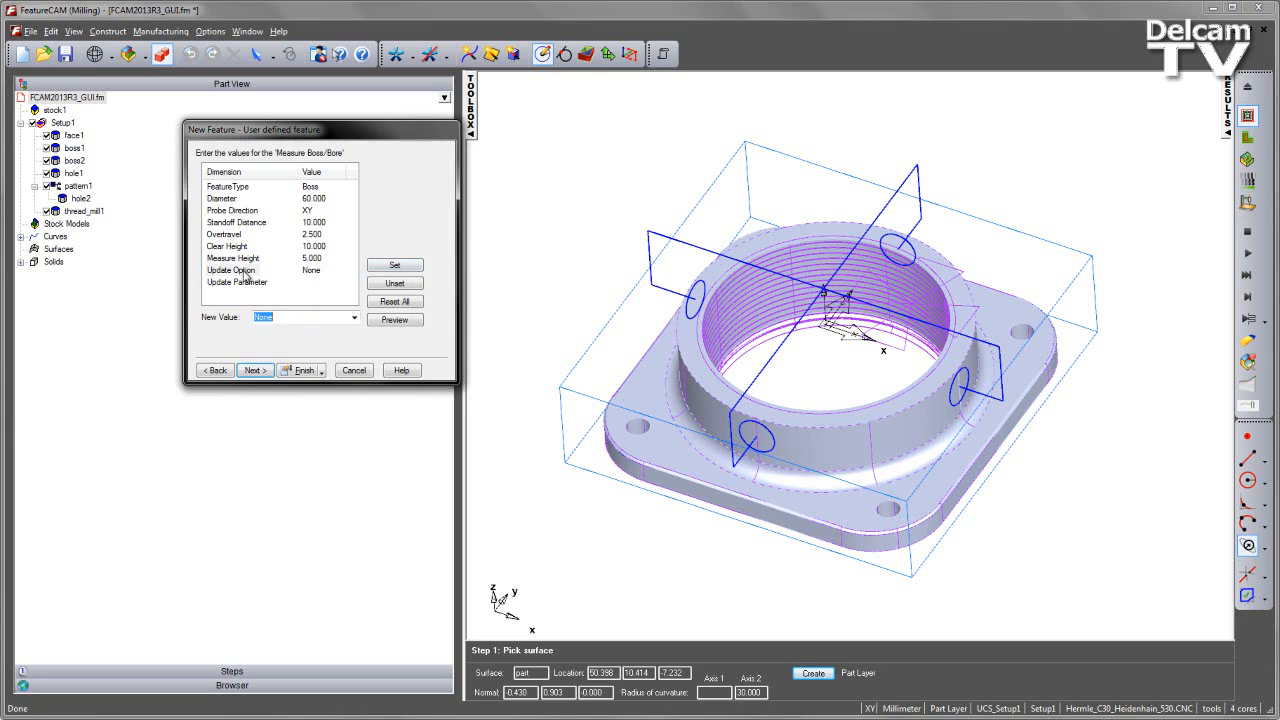
left_click(354, 319)
left_click(307, 350)
left_click(395, 266)
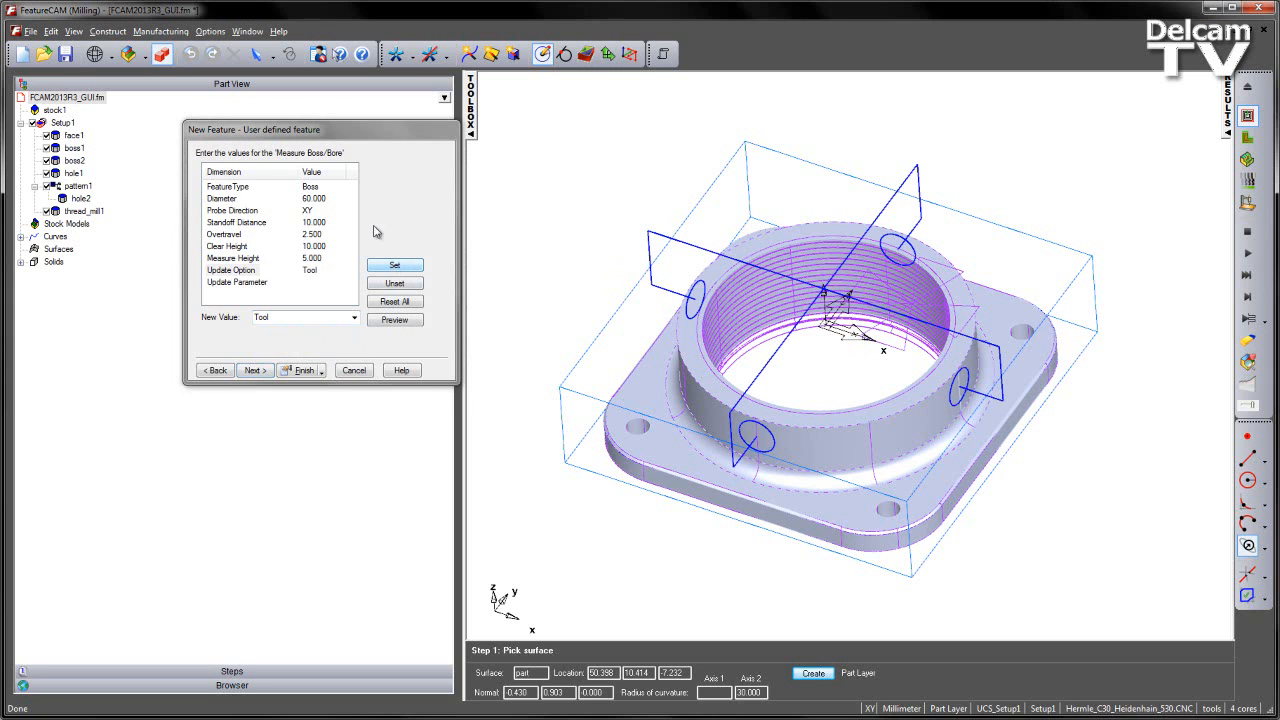
Step: Look up the tool number of boss1's finishing end mill in Tool Mapping and set the Update Parameter to 3
left_click_drag(356, 131, 370, 151)
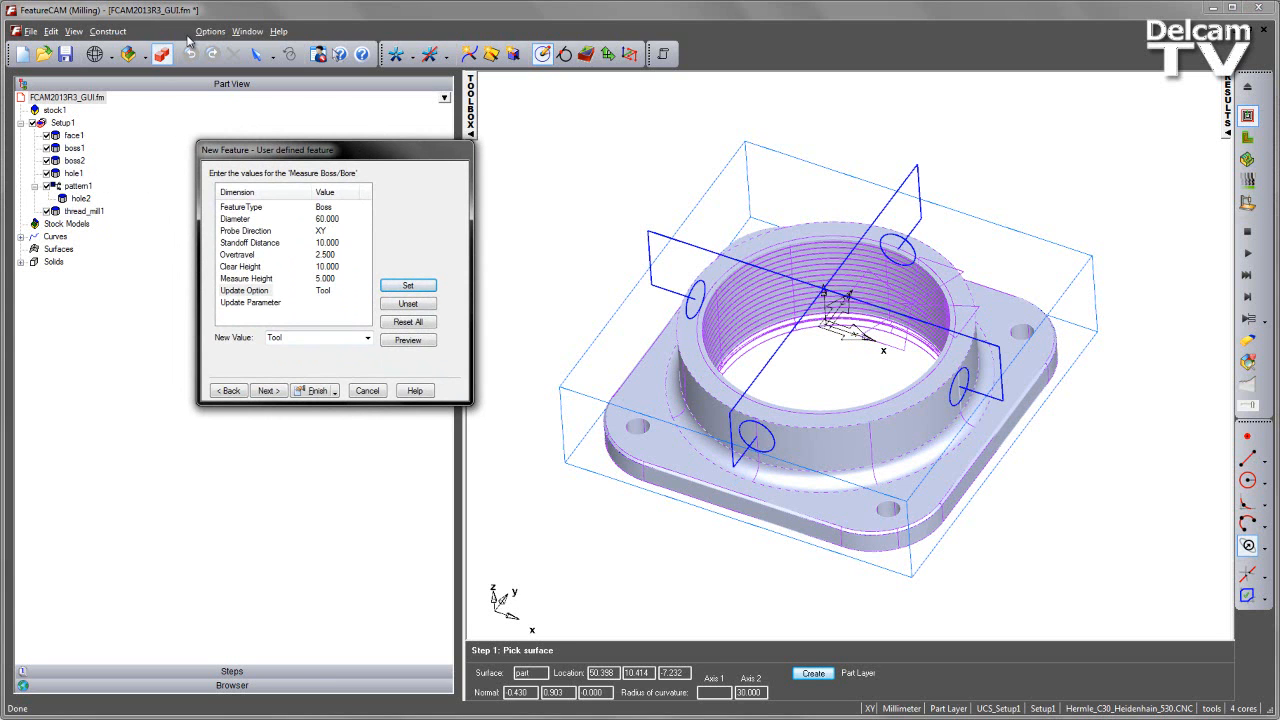
left_click(184, 31)
left_click(178, 48)
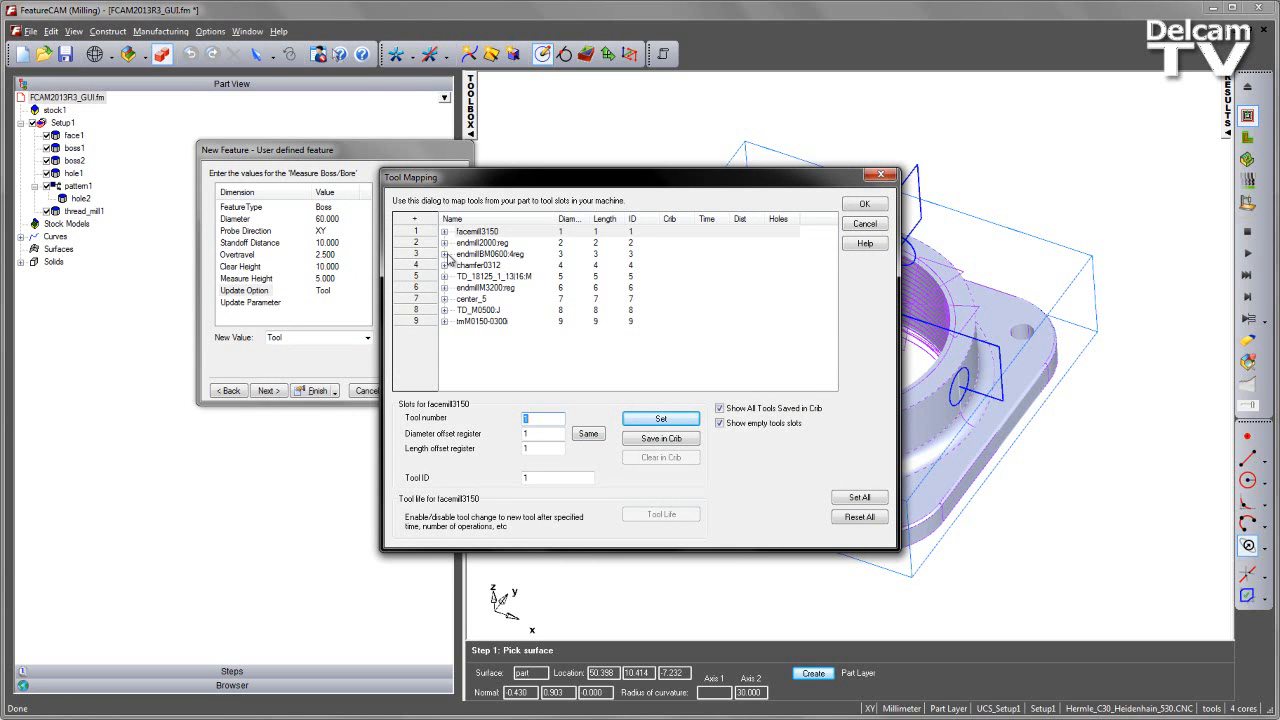
left_click(445, 255)
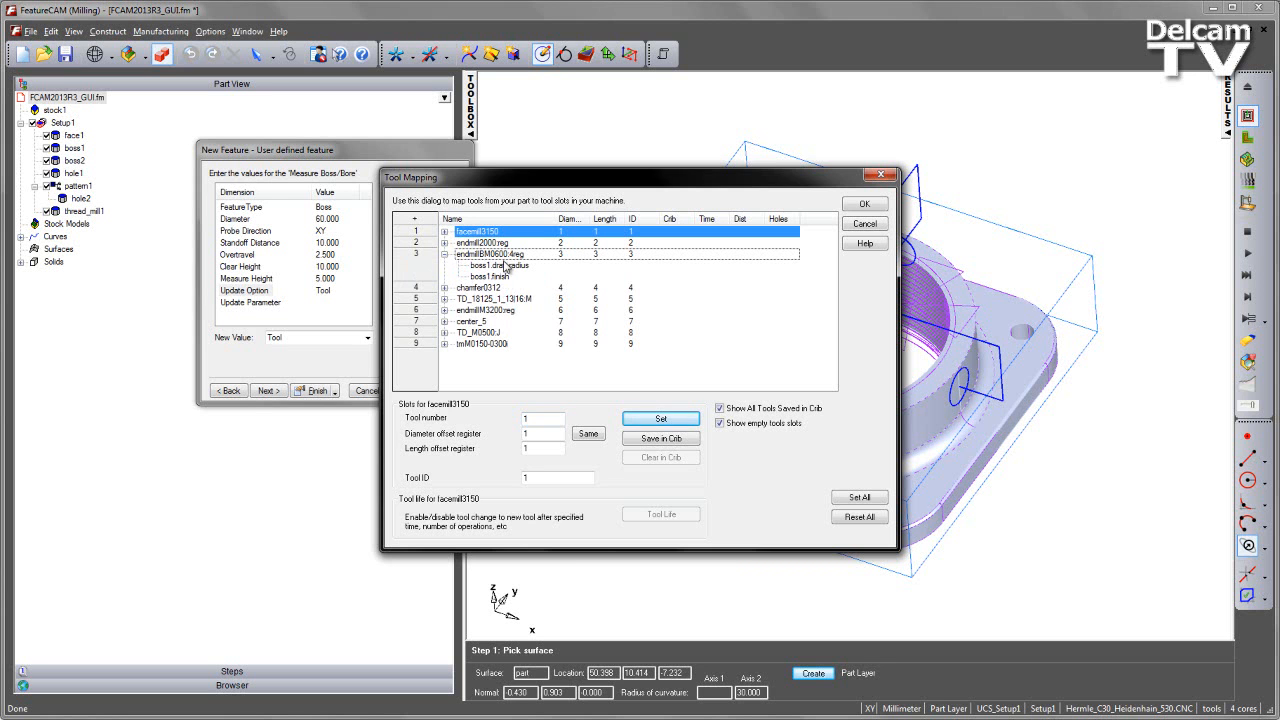
left_click(868, 222)
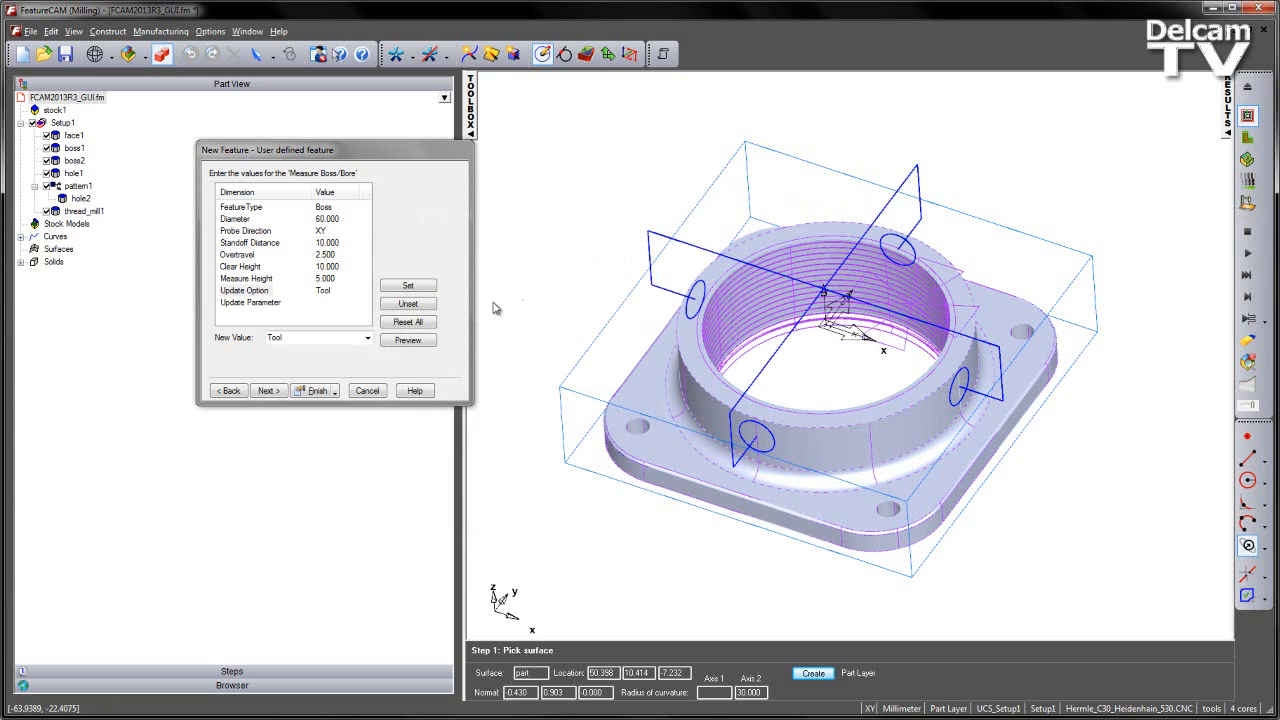
left_click(294, 303)
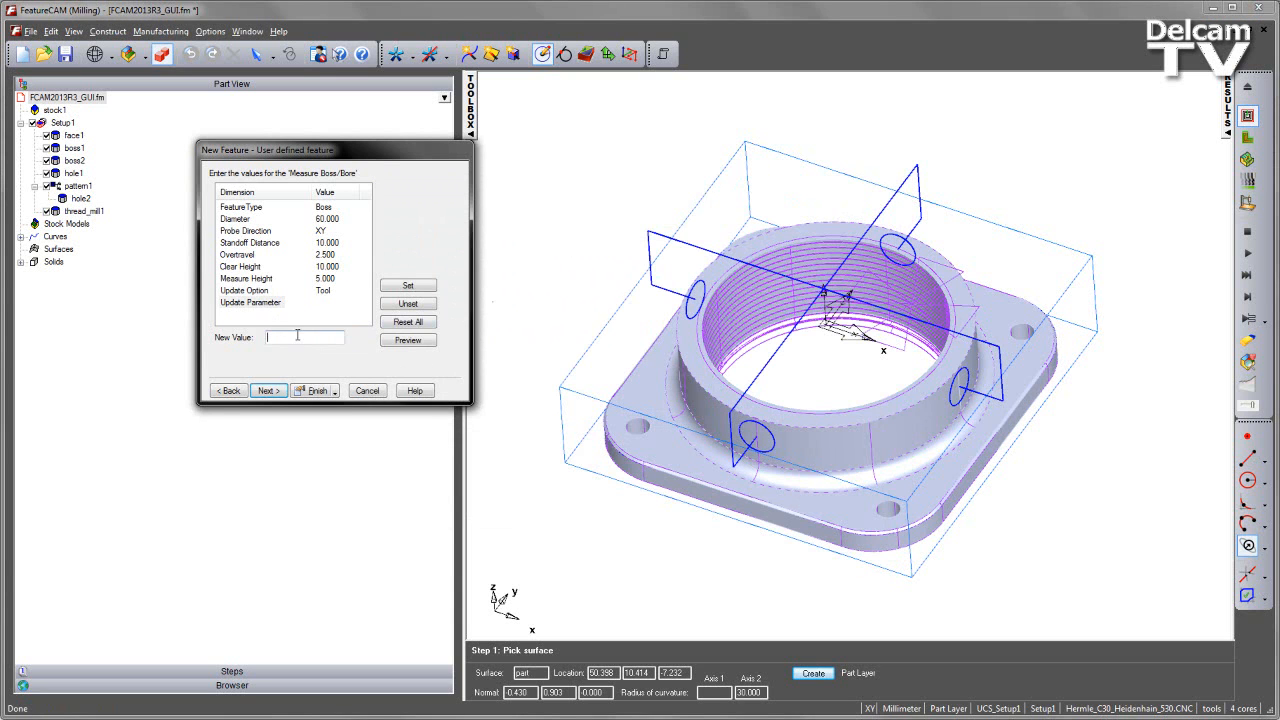
left_click(405, 284)
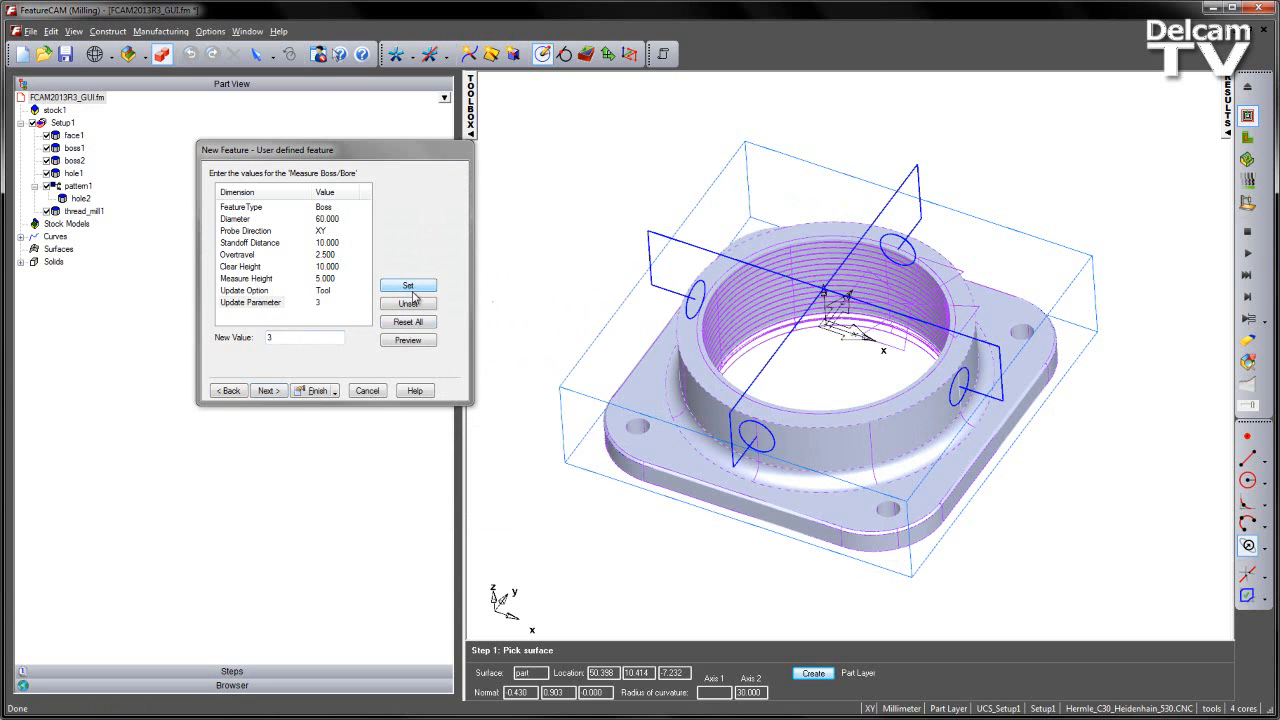
Step: Keep the Measure Boss/Bore feature at XYZ location 0, 0, 0 and choose to search for another tool instead of the default probe
left_click(279, 392)
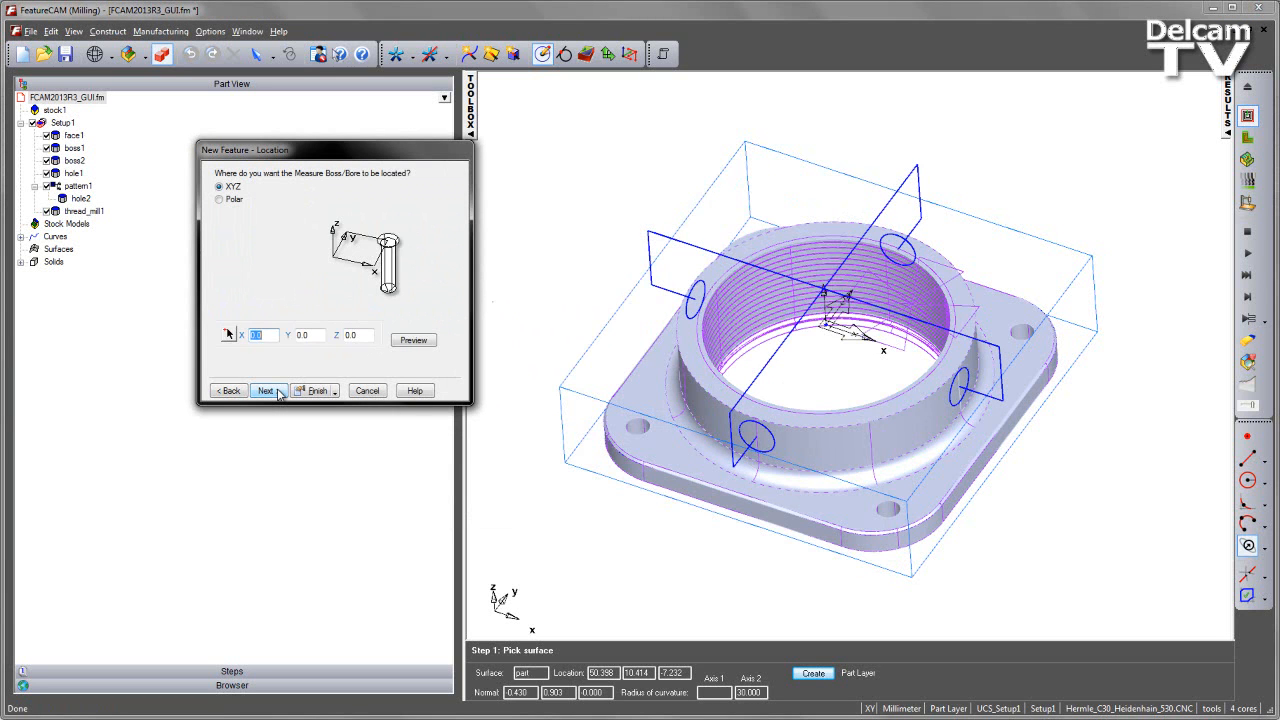
left_click(280, 392)
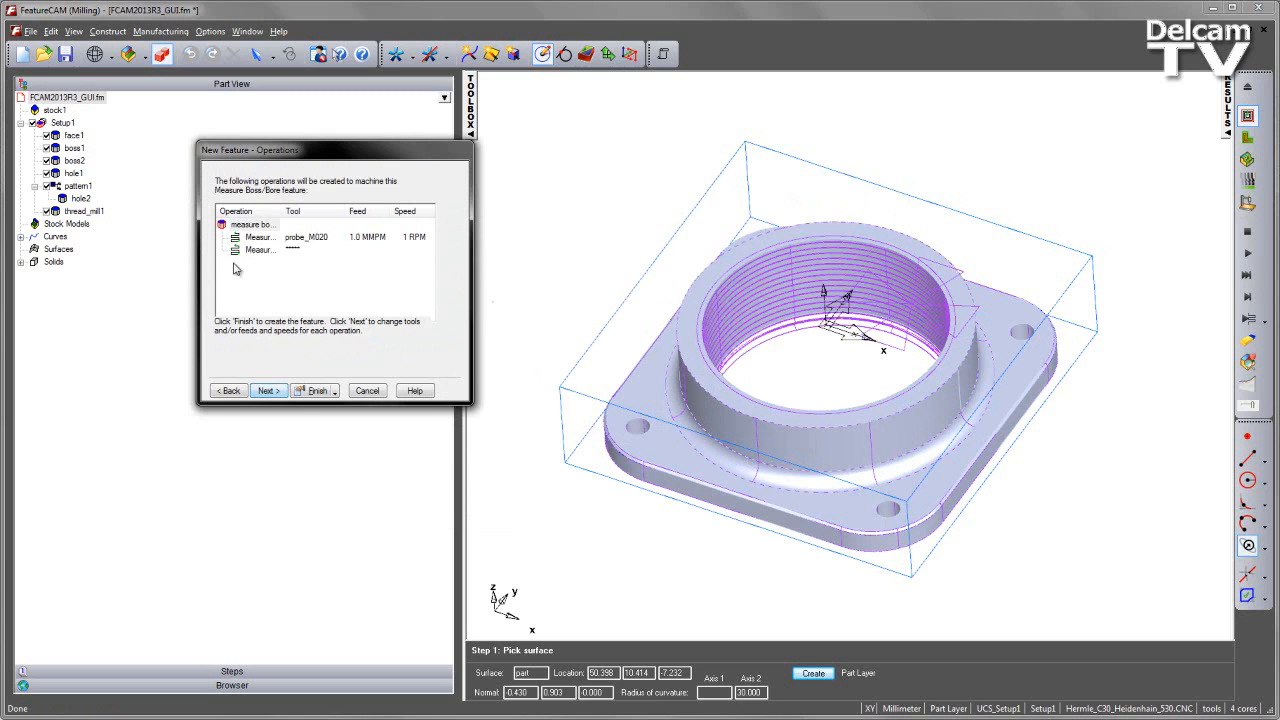
left_click(270, 391)
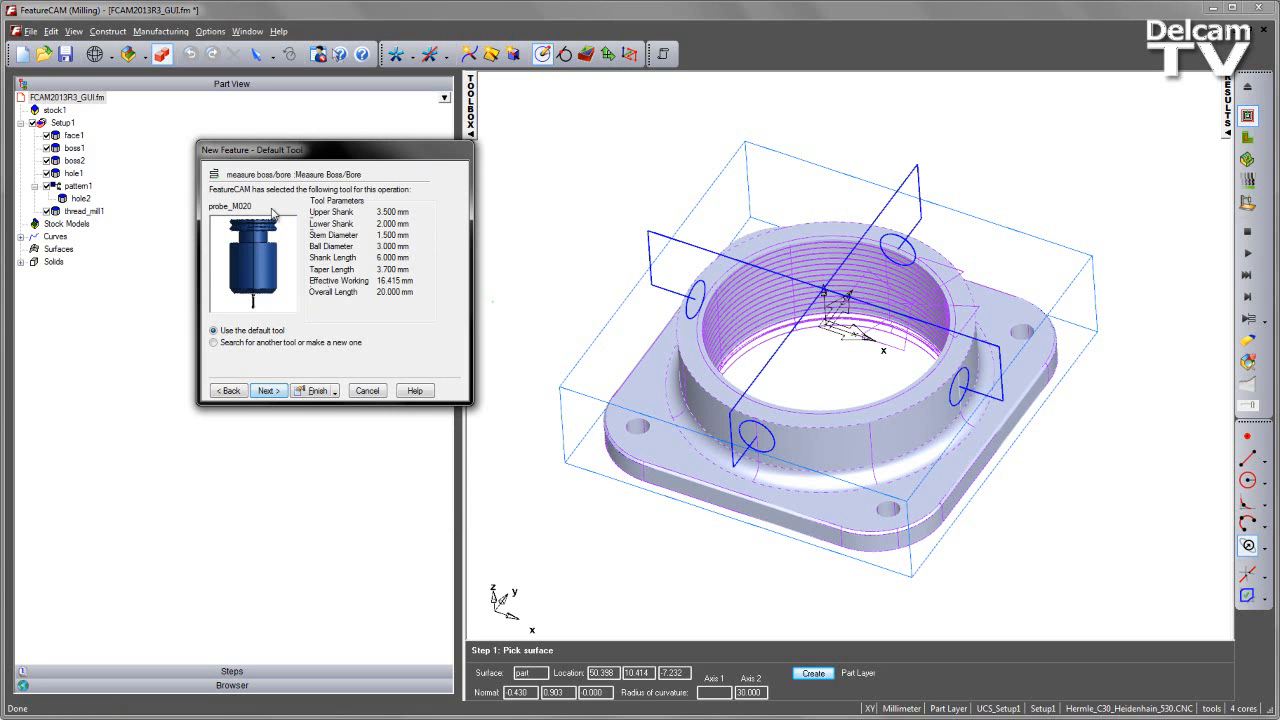
left_click(243, 344)
left_click(268, 390)
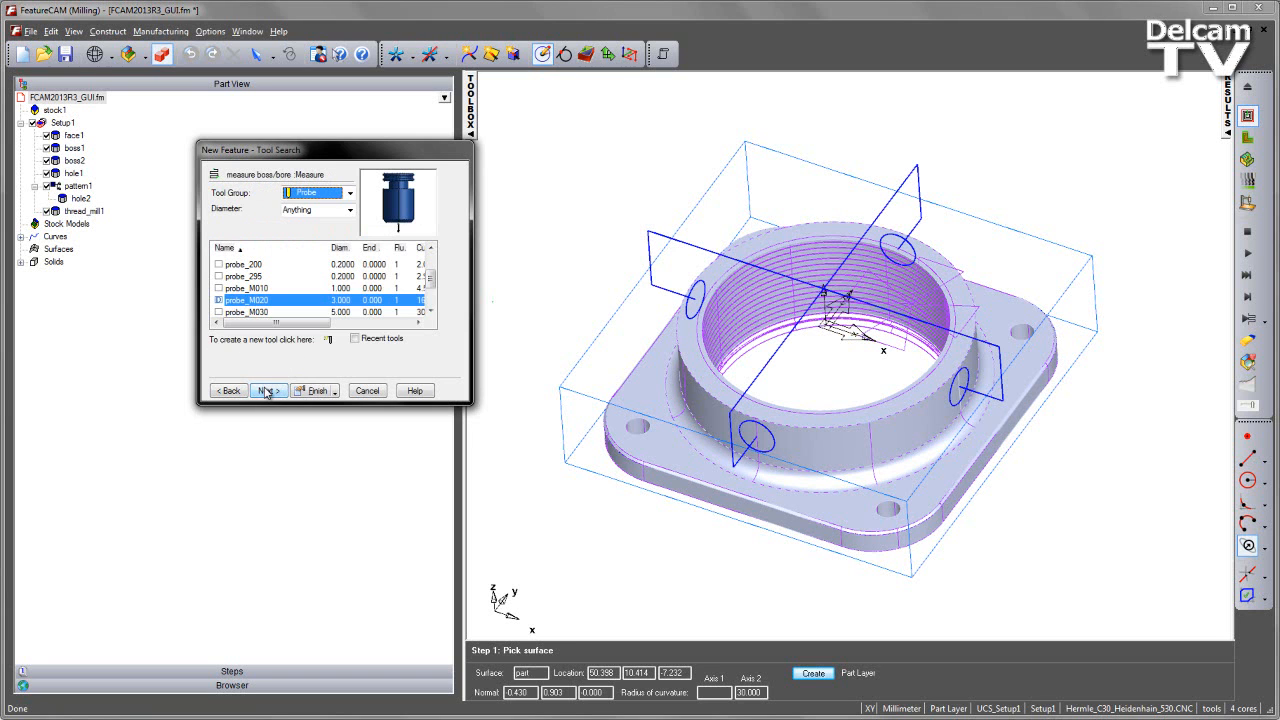
Step: Browse the tools in the Probe tool group and examine the tool properties of probe_M075
left_click(349, 193)
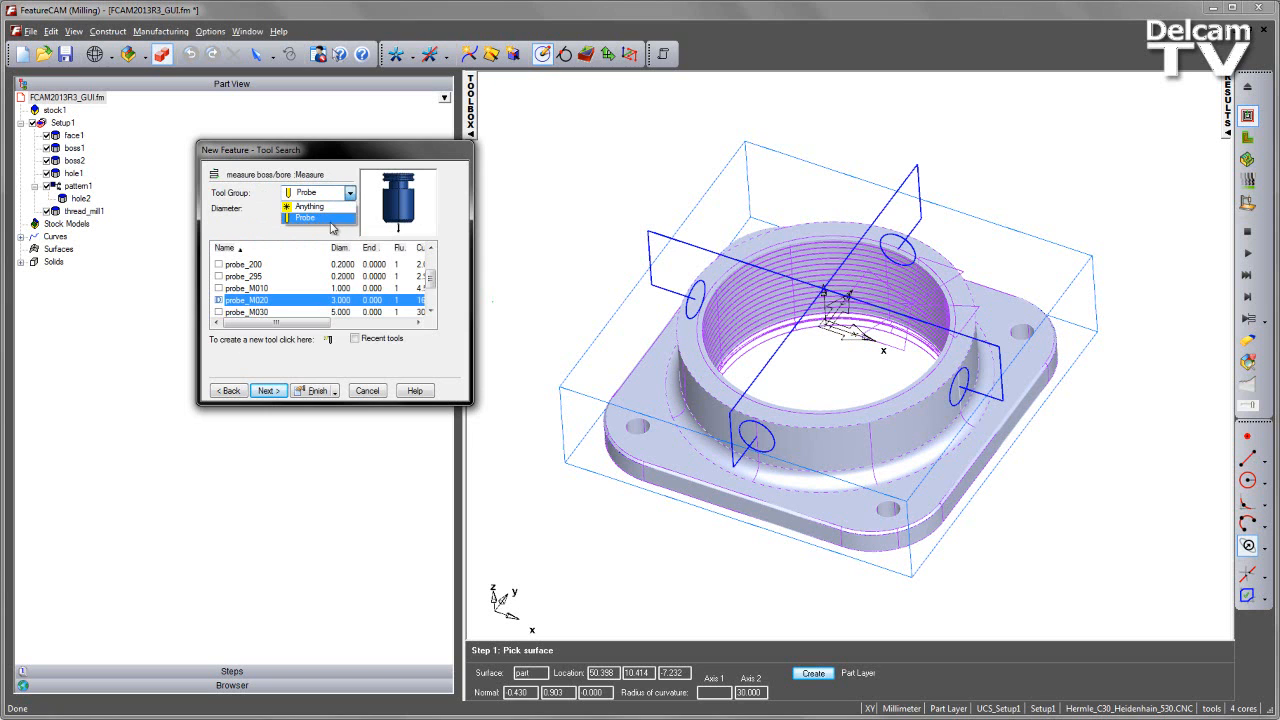
left_click(251, 222)
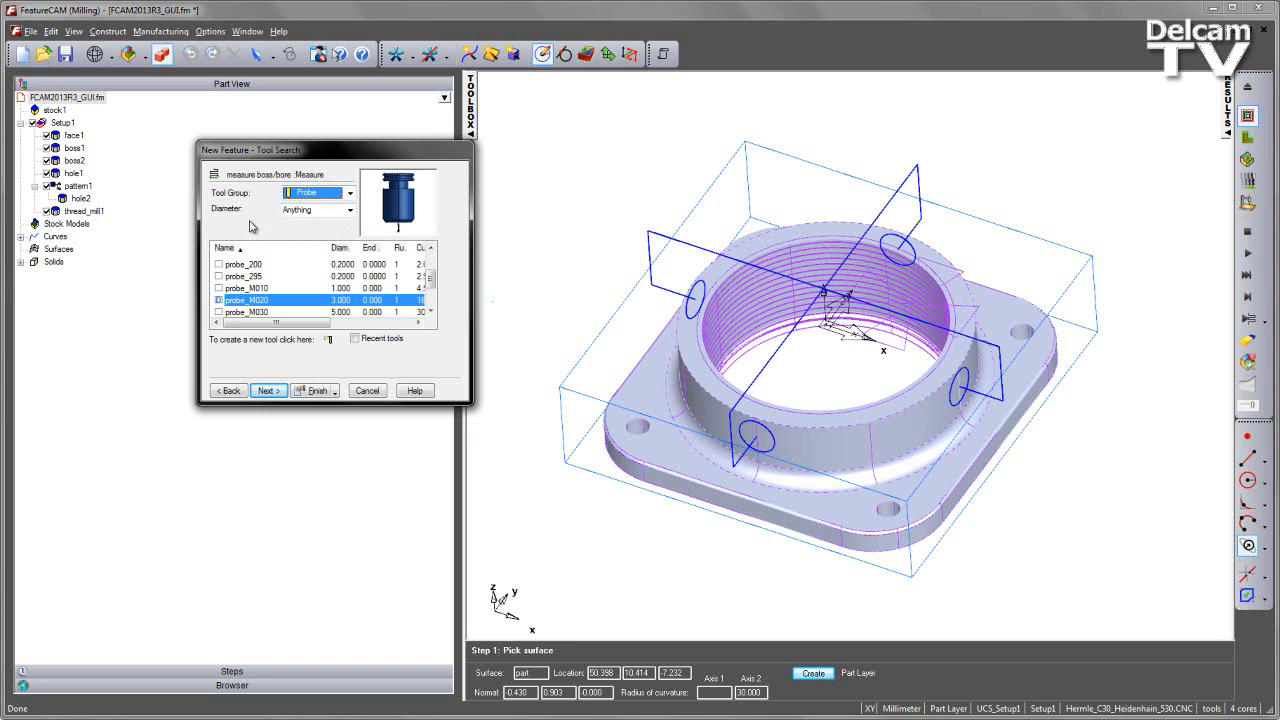
scroll(430, 280, "up", 1)
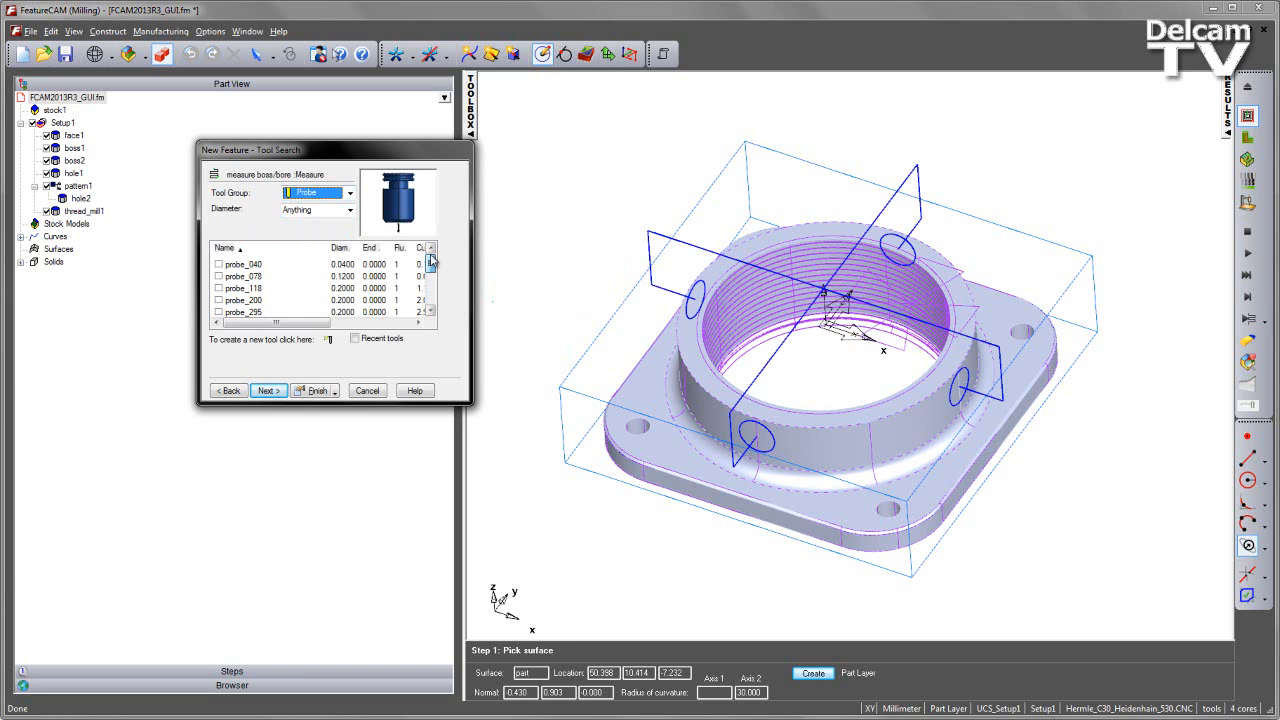
left_click_drag(321, 326, 398, 326)
left_click_drag(432, 263, 323, 326)
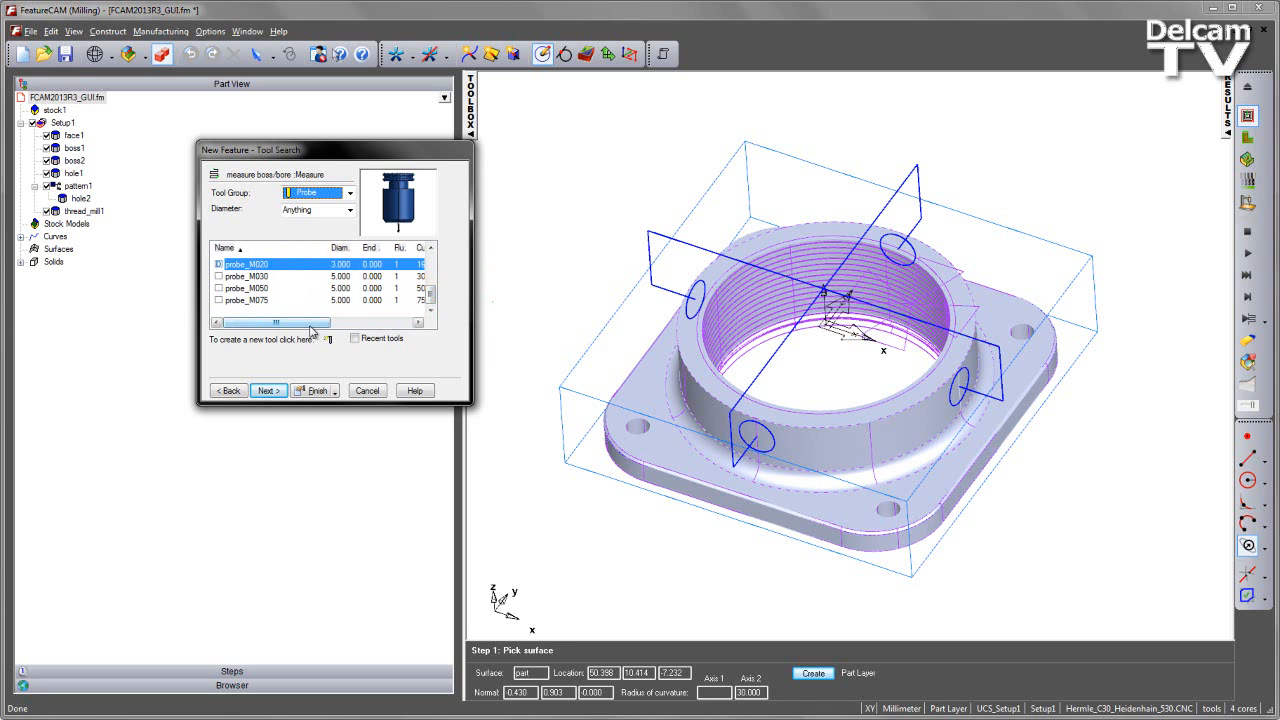
left_click(259, 301)
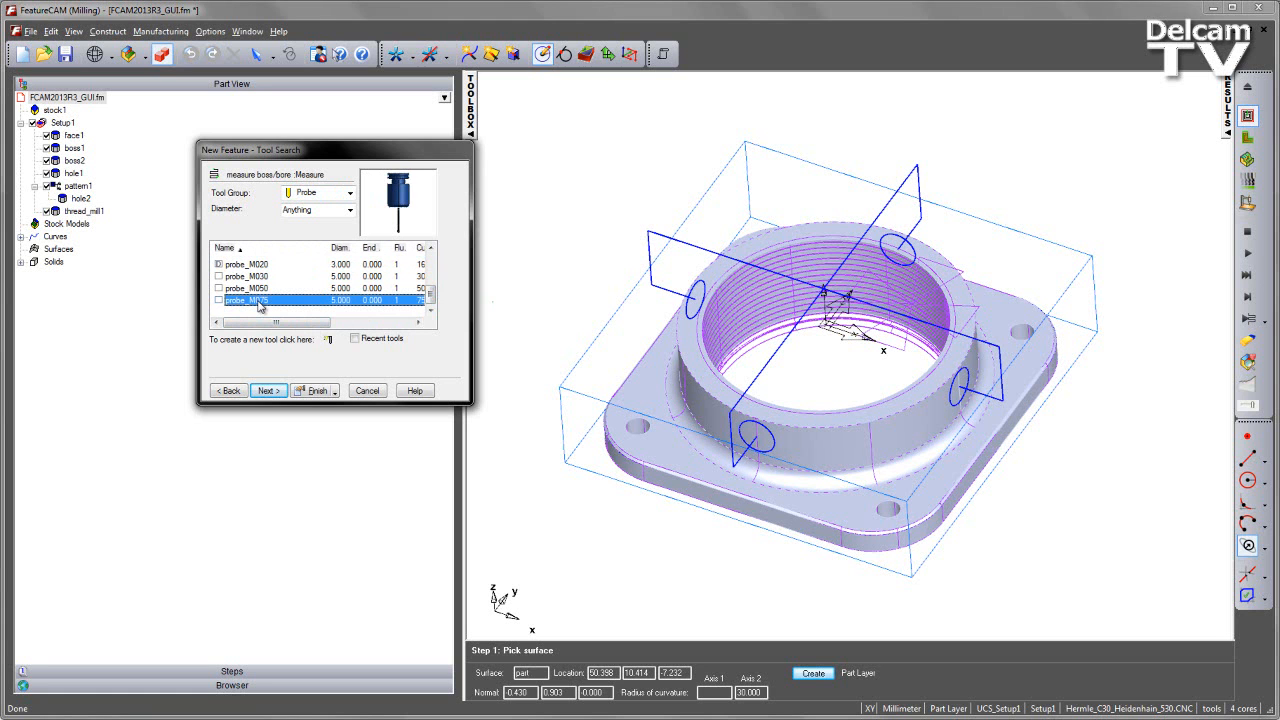
double_click(259, 302)
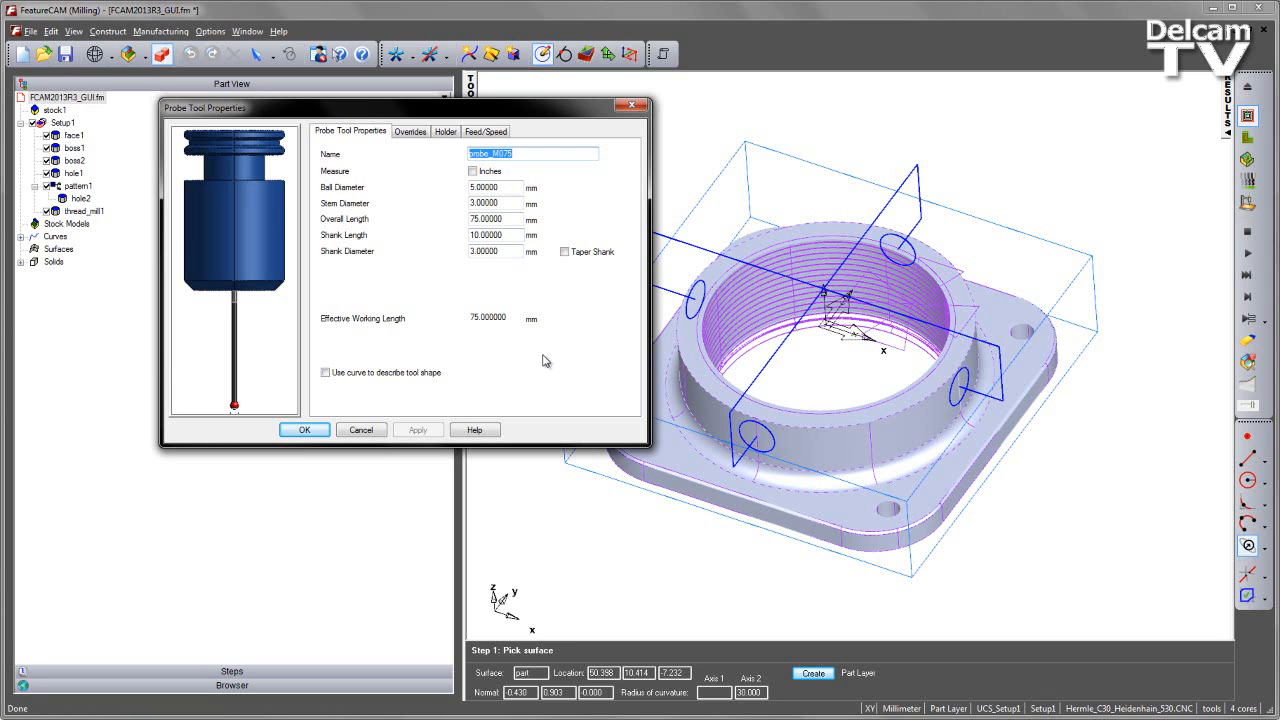
left_click(361, 430)
Step: Assign probe_M075 as the tool for the Measure Boss/Bore operation
left_click(222, 300)
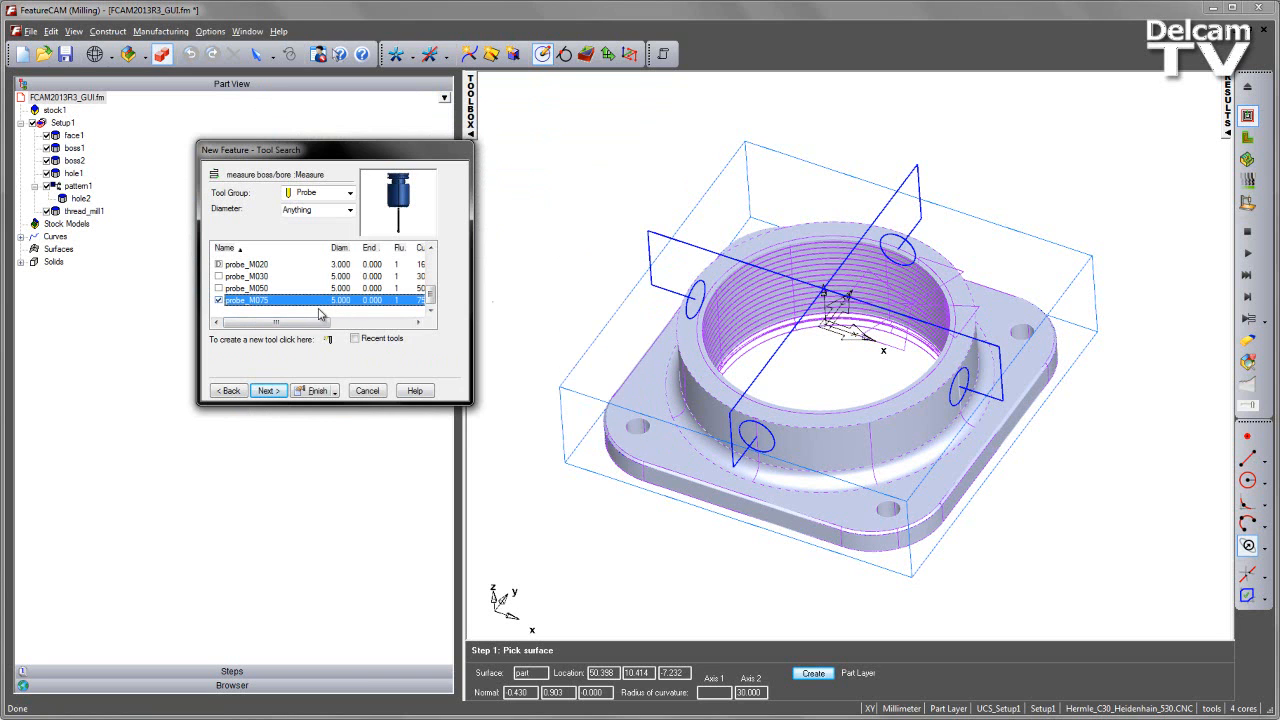
left_click_drag(318, 322, 362, 329)
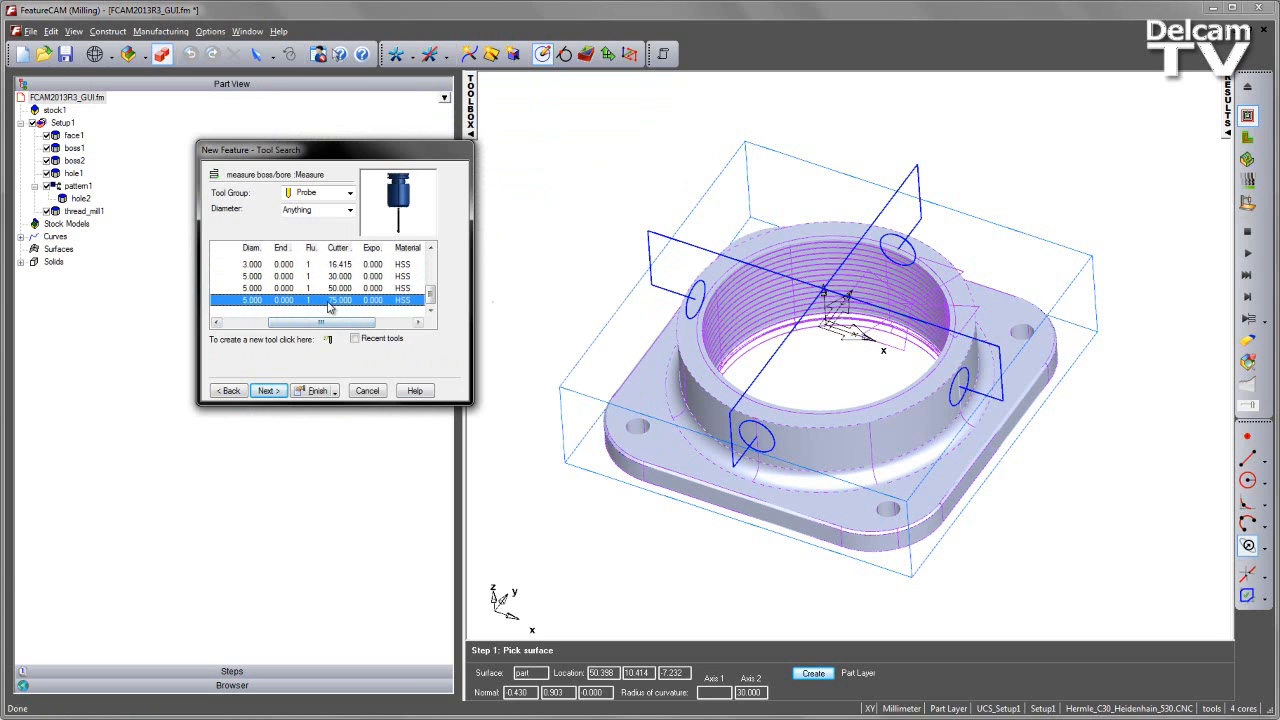
left_click(268, 391)
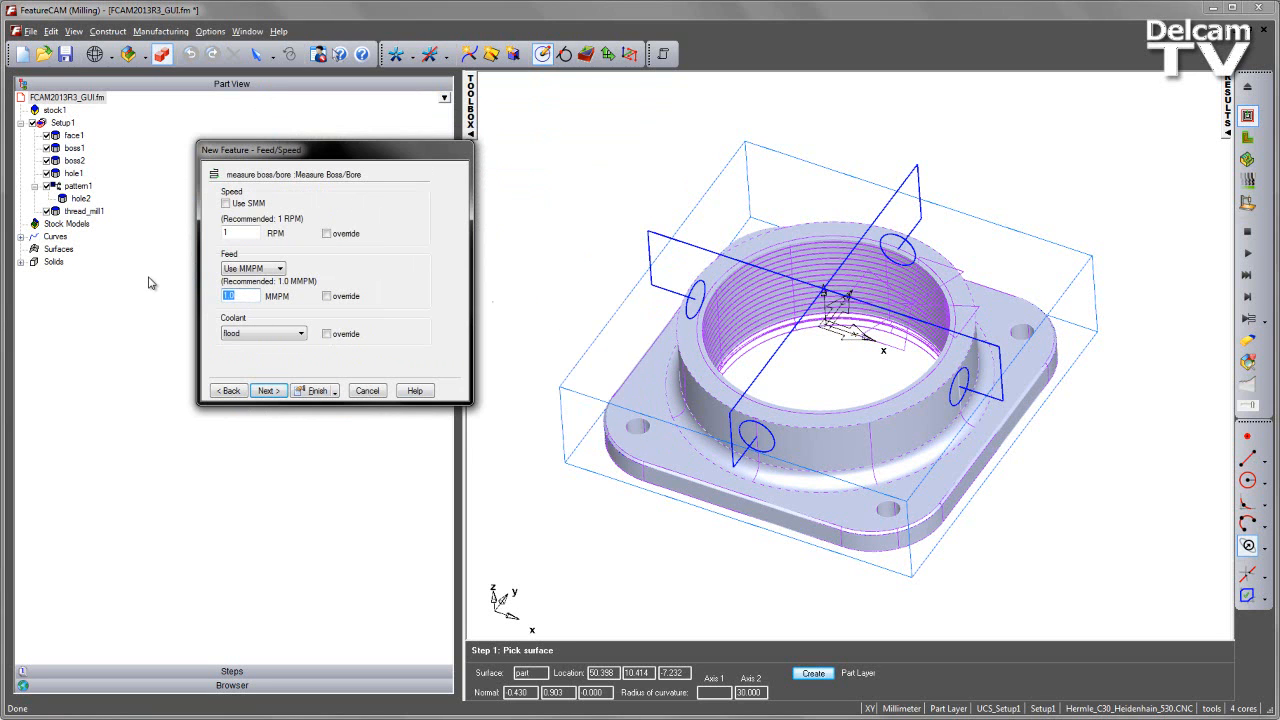
Step: Set the probing feed to 100 MMPM and create the Measure Boss/Bore feature with its entered dimensions
left_click(268, 391)
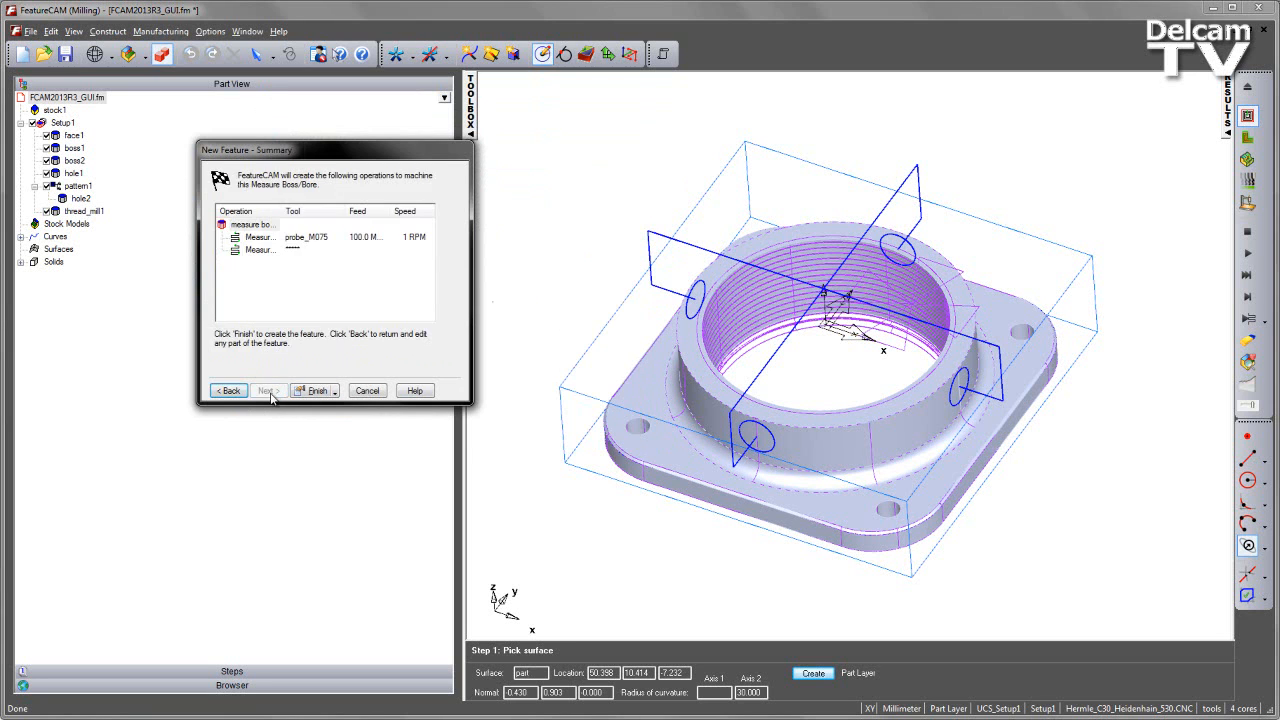
left_click(317, 391)
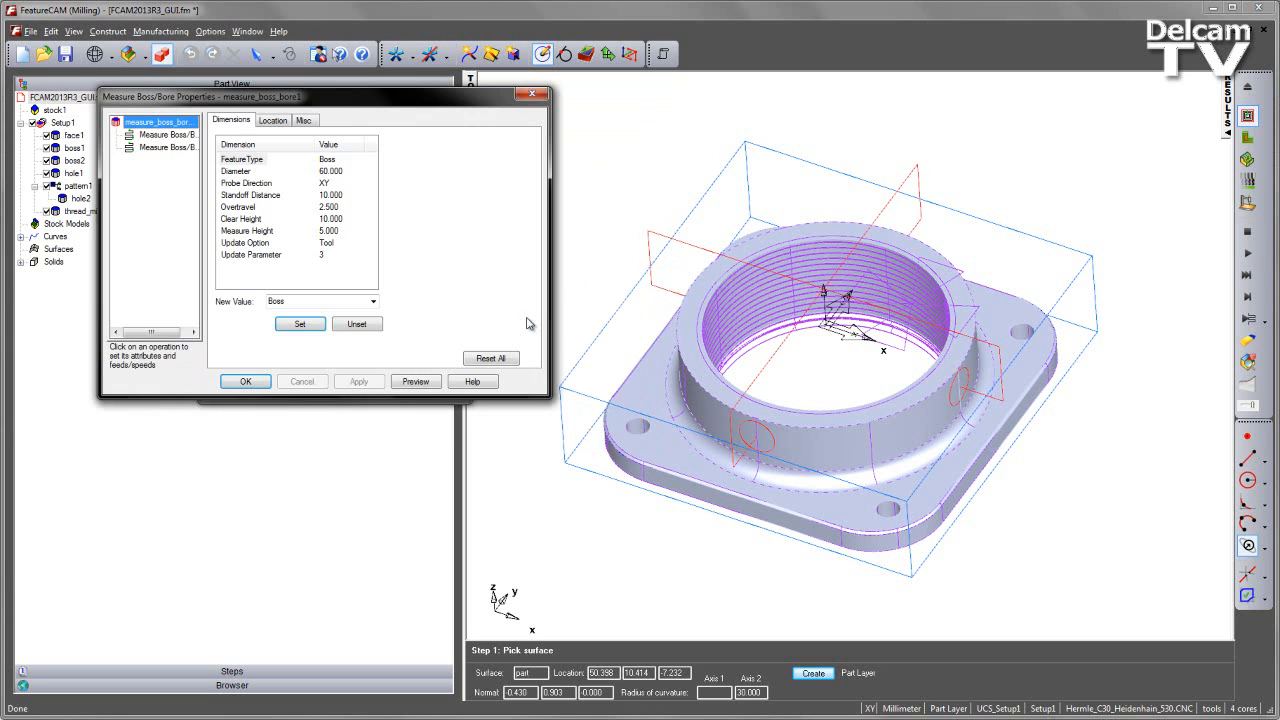
left_click(245, 381)
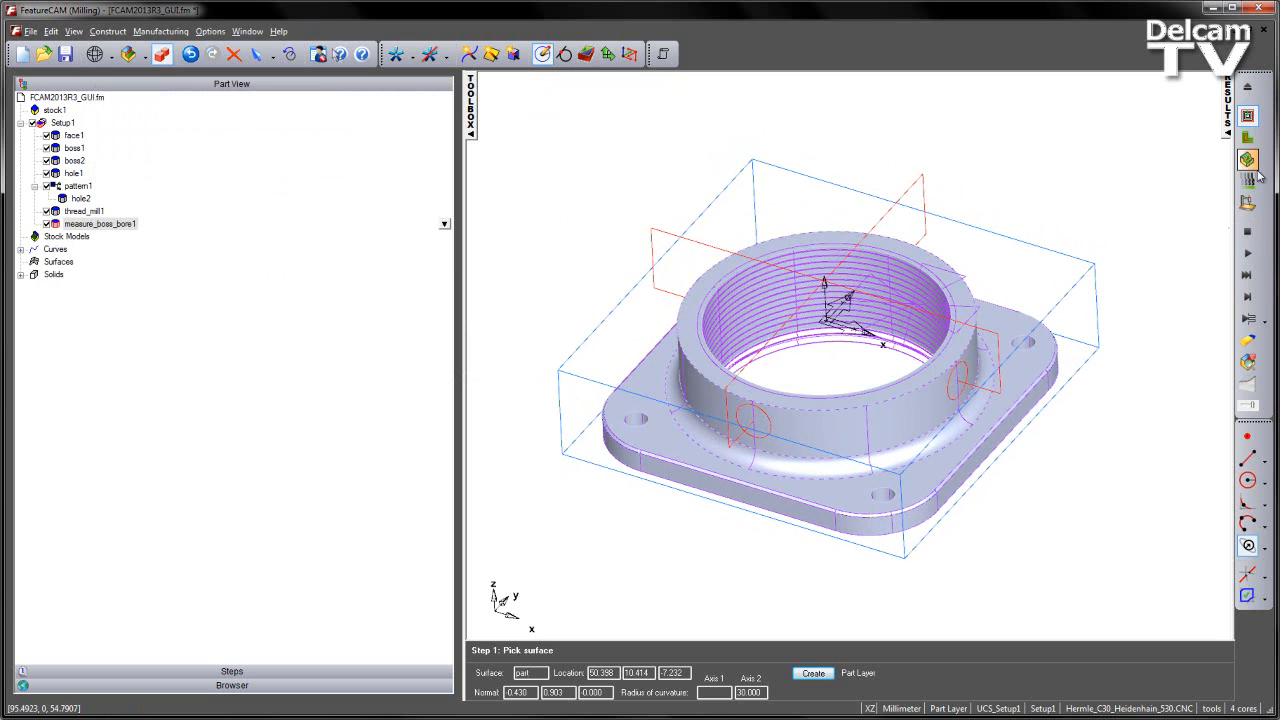
Step: Run the 3D simulation of the flange up to the probing operation, step through the probe moves, and inspect the probe against the boss
left_click(1247, 253)
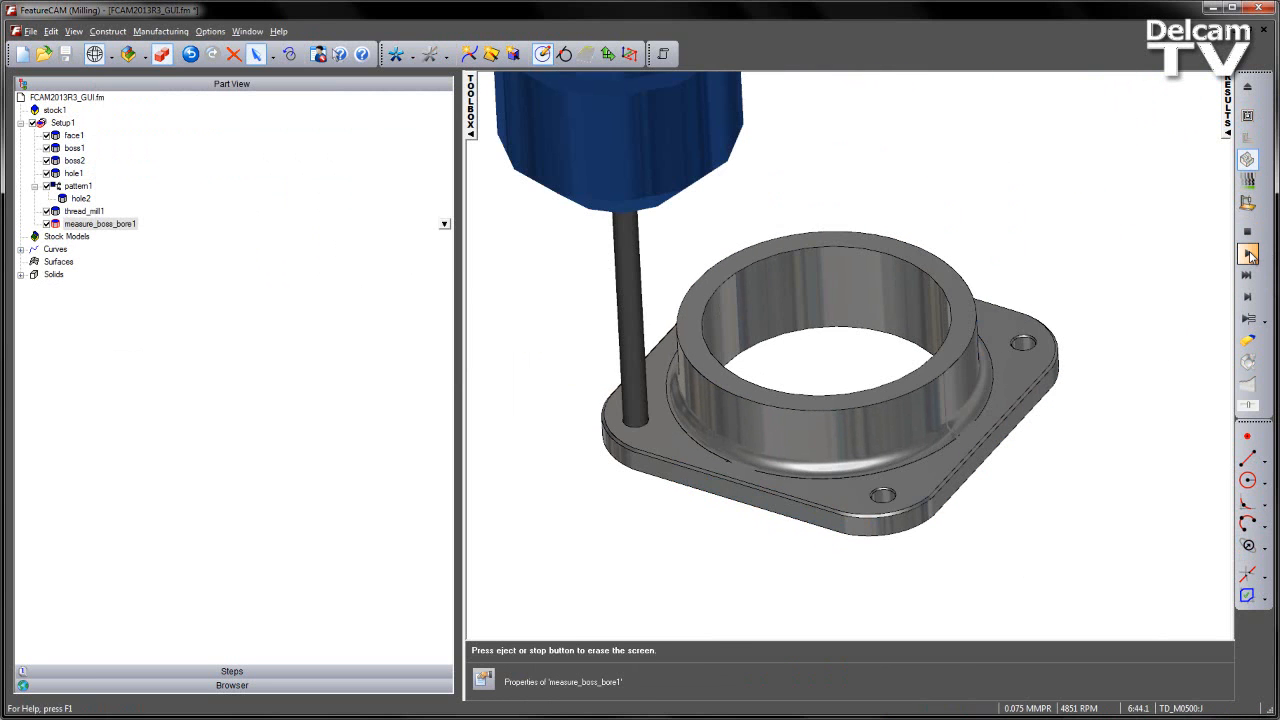
left_click(1246, 319)
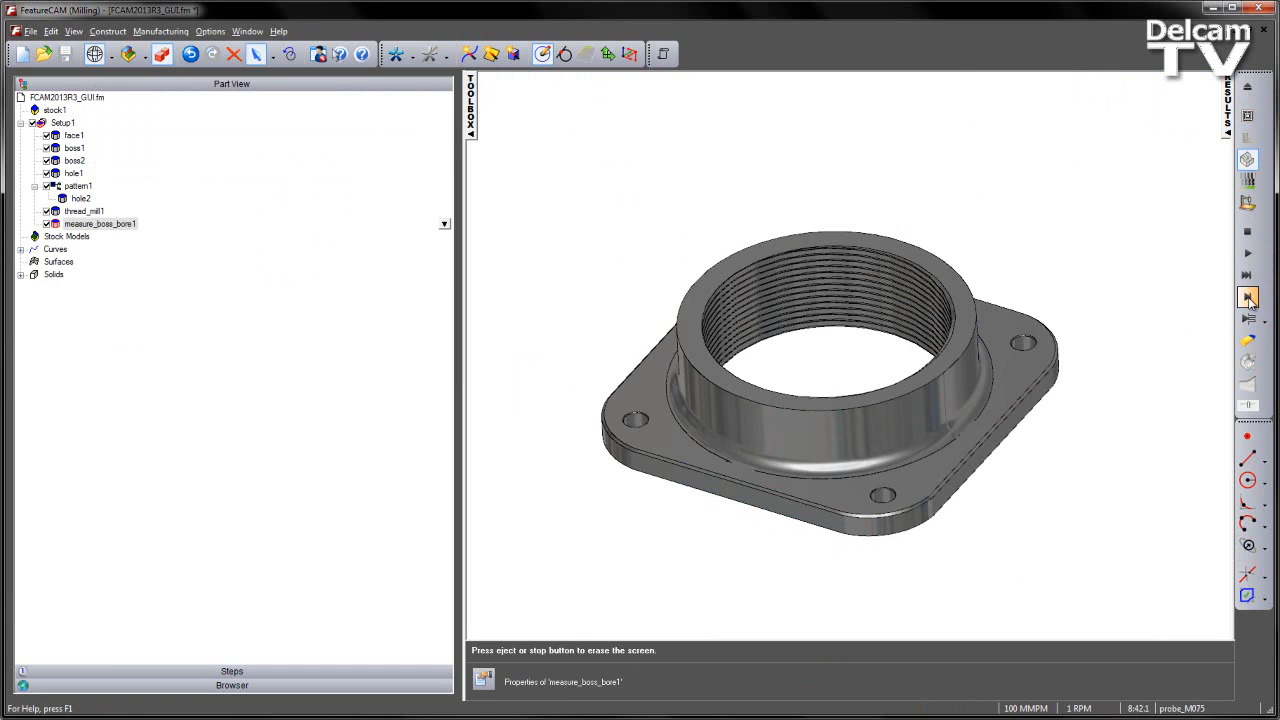
left_click(1248, 298)
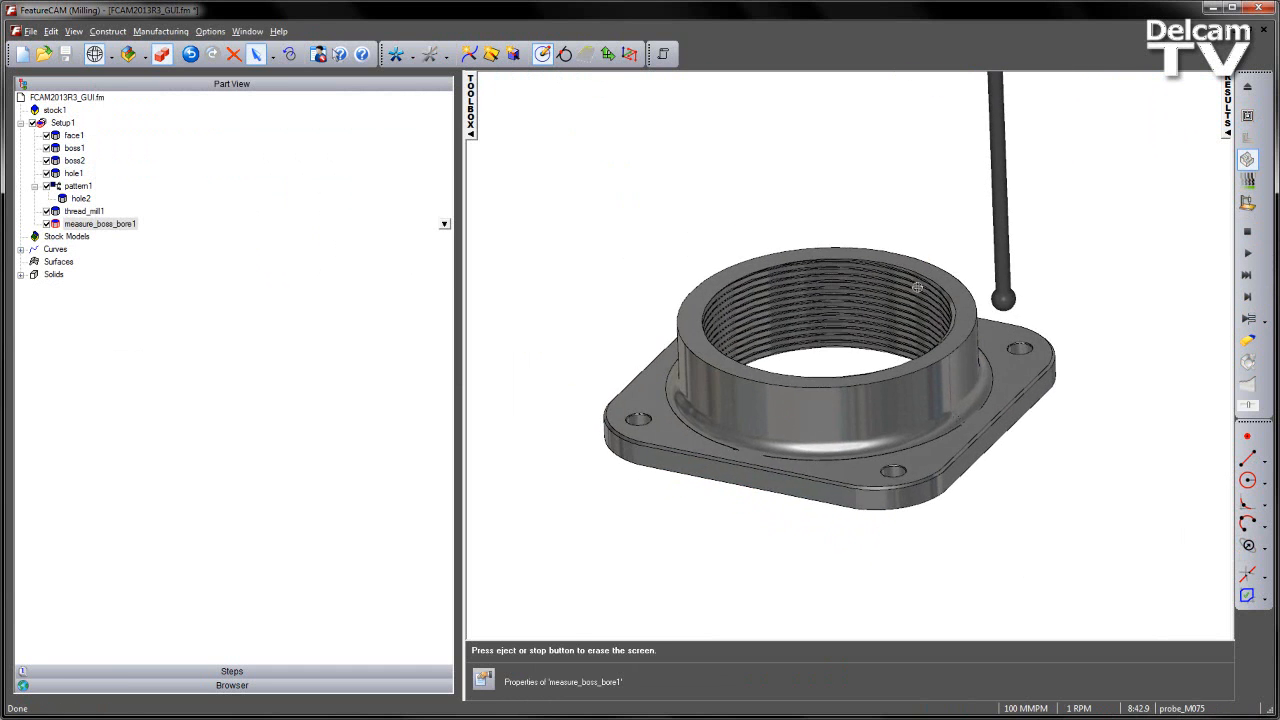
left_click(1249, 299)
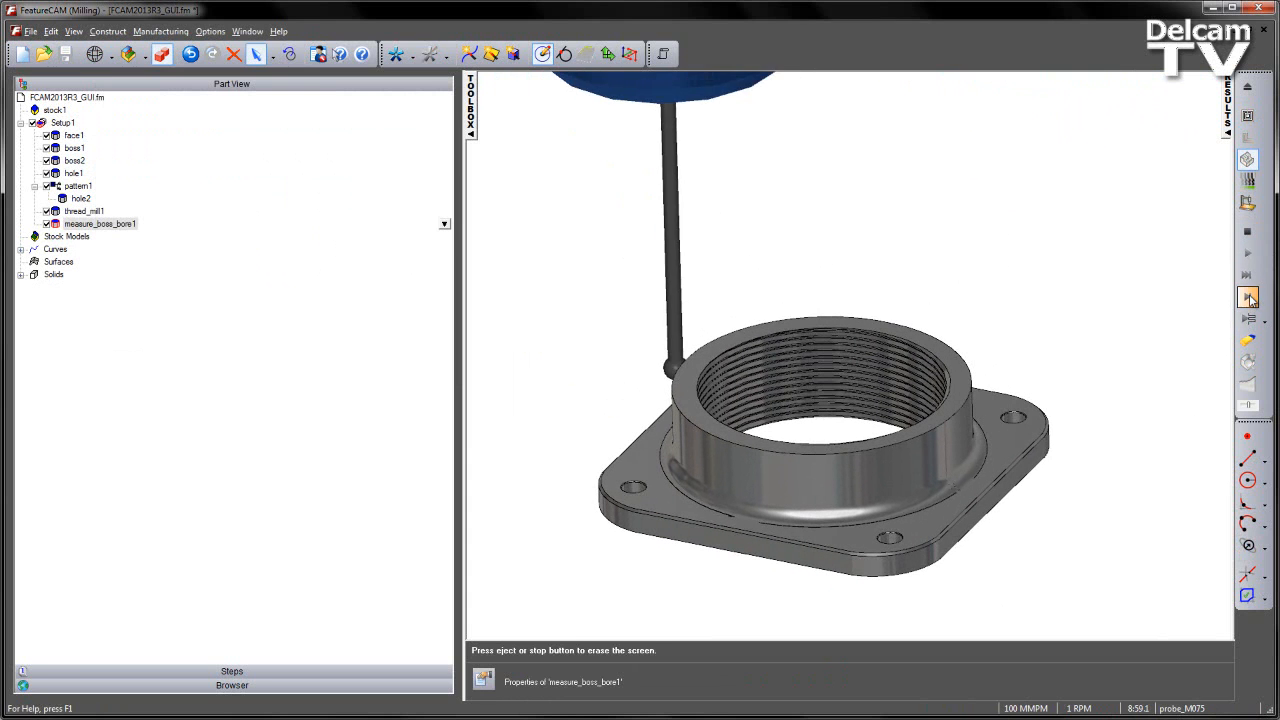
scroll(867, 329, "down", 2)
middle_click_drag(853, 322, 864, 236)
middle_click_drag(806, 455, 822, 345)
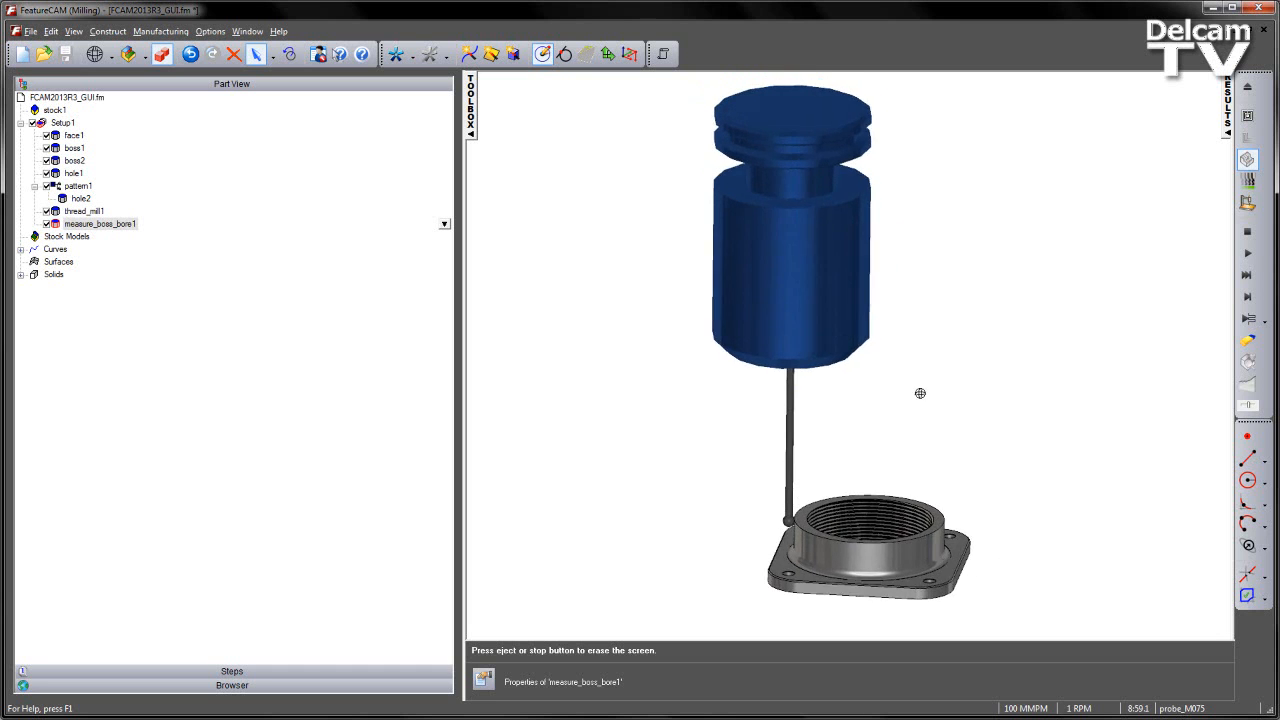